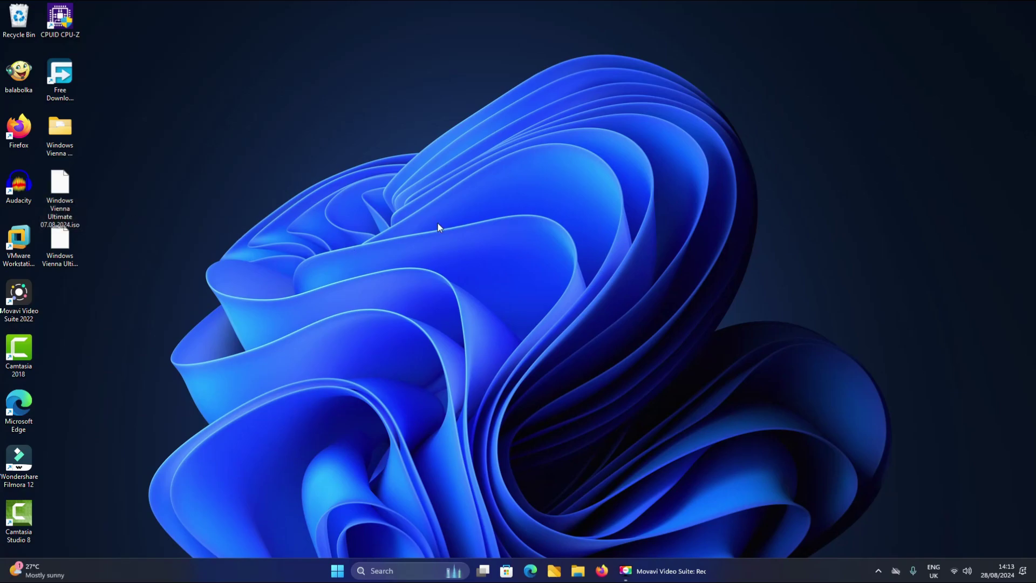
# - Compare the properties of the 07.08.2024 and 28.08.2024 Windows Vienna ISO files side by side
pyautogui.rightClick(53, 187)
pyautogui.click(98, 337)
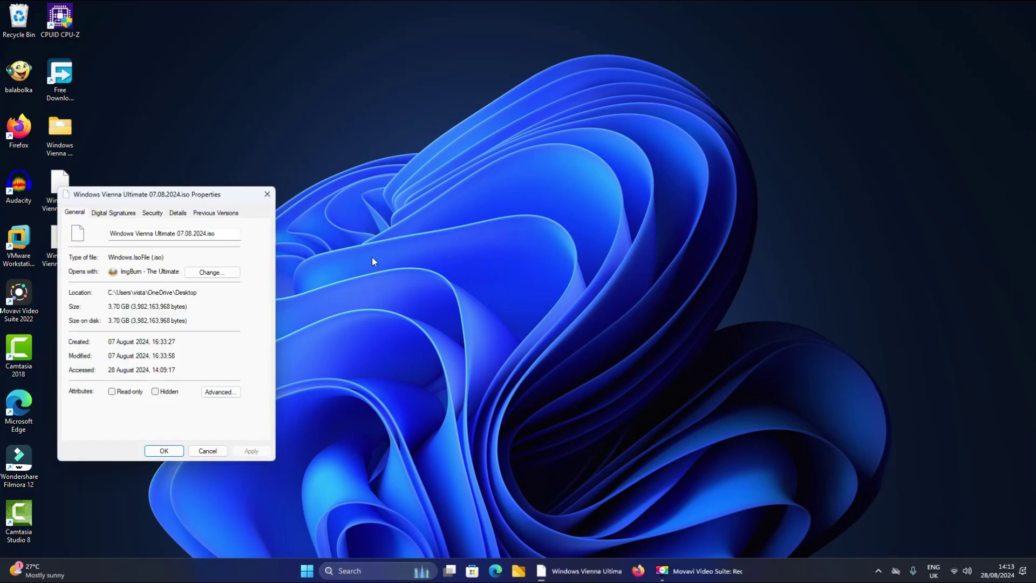
pyautogui.moveTo(203, 200); pyautogui.dragTo(583, 217)
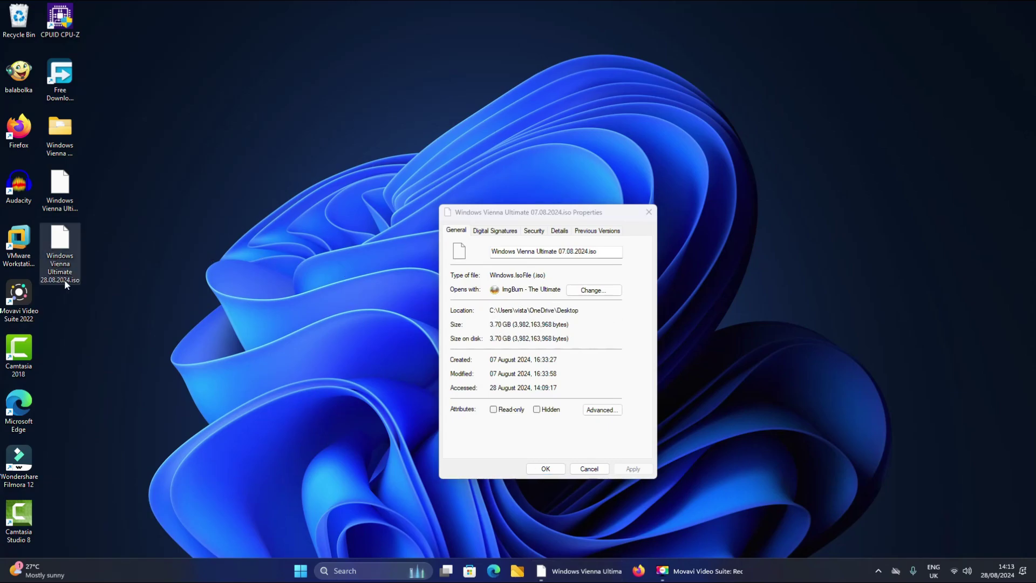
pyautogui.rightClick(54, 249)
pyautogui.click(108, 393)
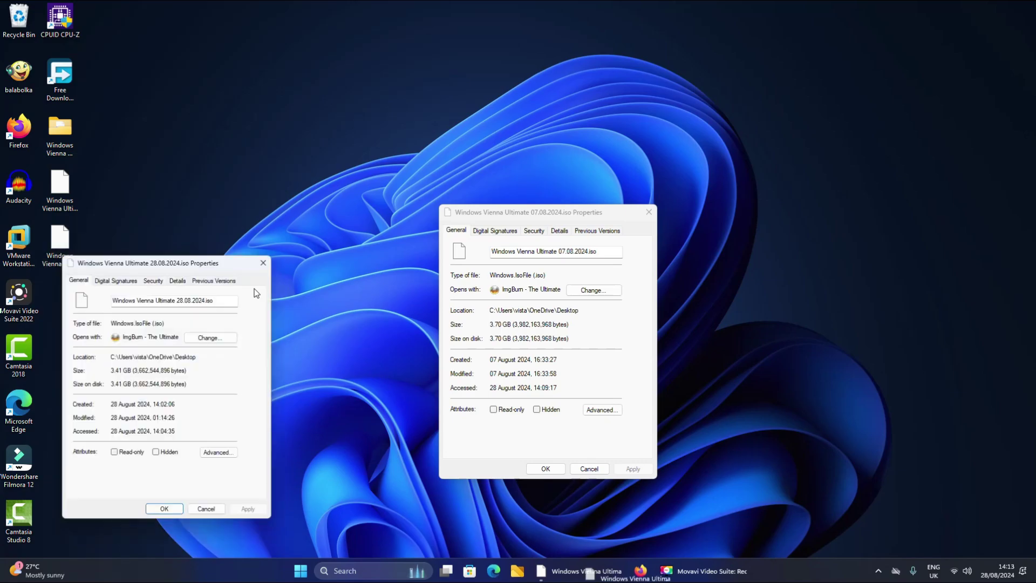
pyautogui.moveTo(135, 261); pyautogui.dragTo(266, 215)
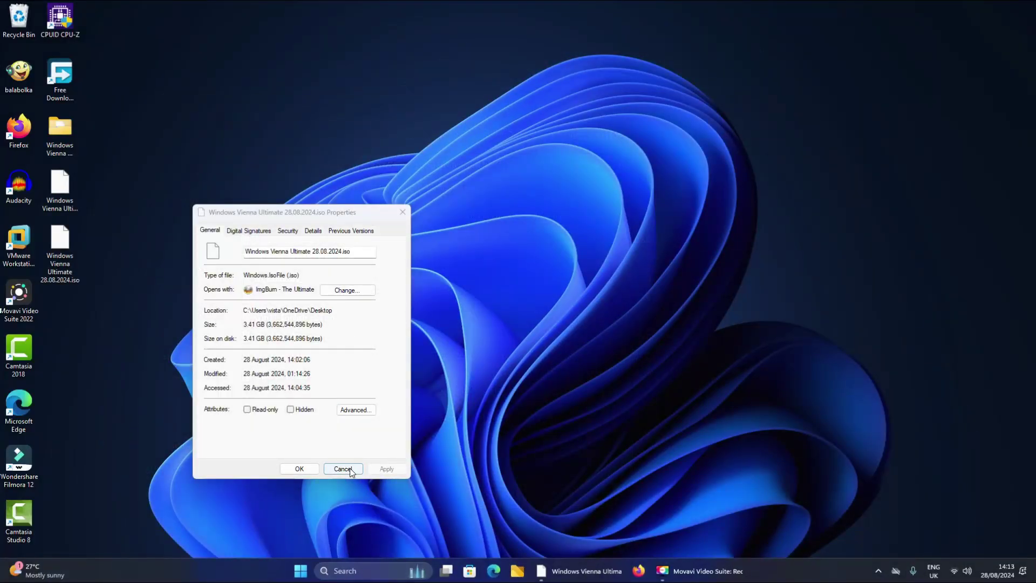
pyautogui.click(342, 467)
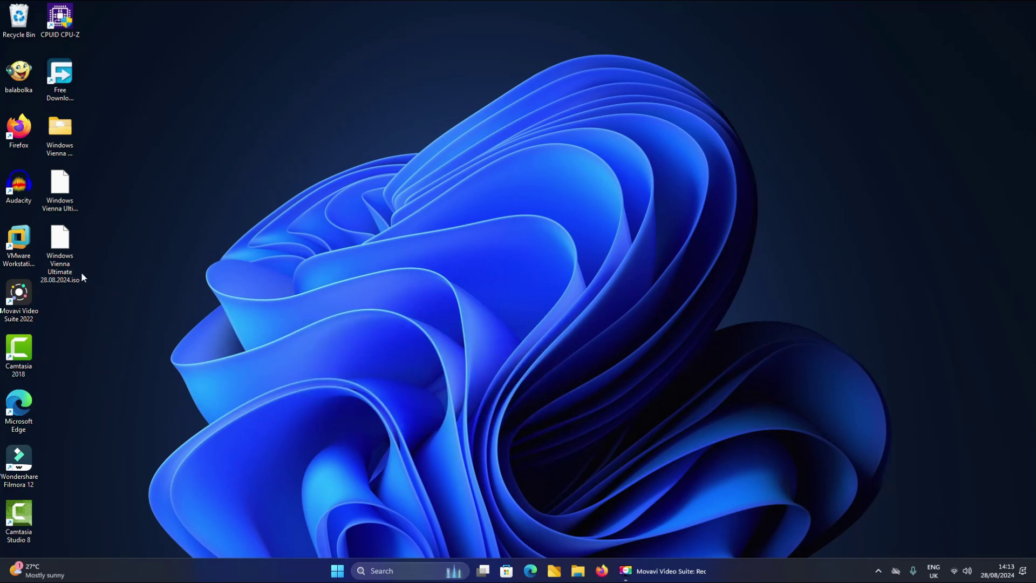
pyautogui.rightClick(62, 258)
pyautogui.click(176, 216)
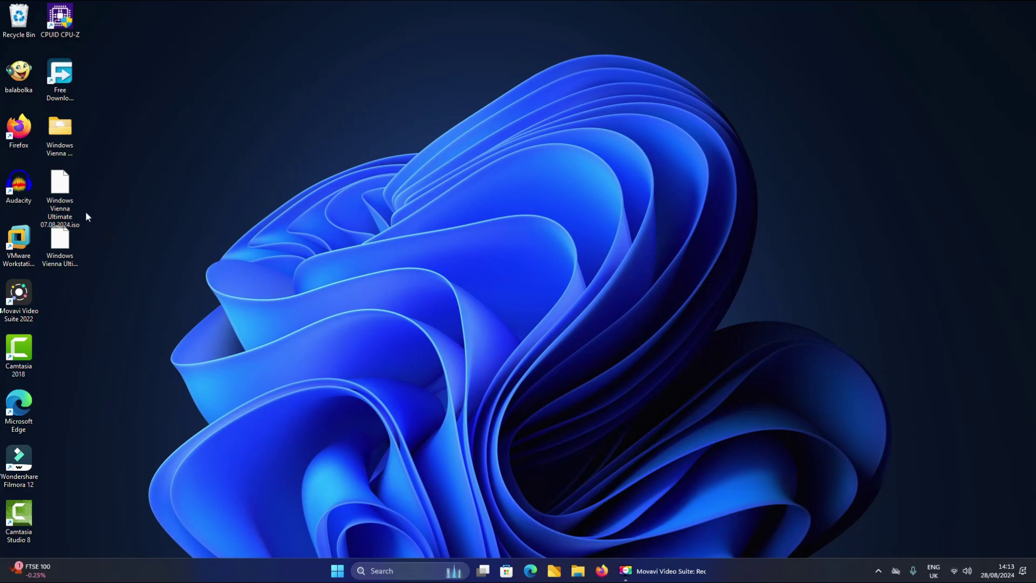
# - In VMware Workstation, start a new virtual machine from the 28.08.2024 Windows Vienna ISO
pyautogui.click(19, 240)
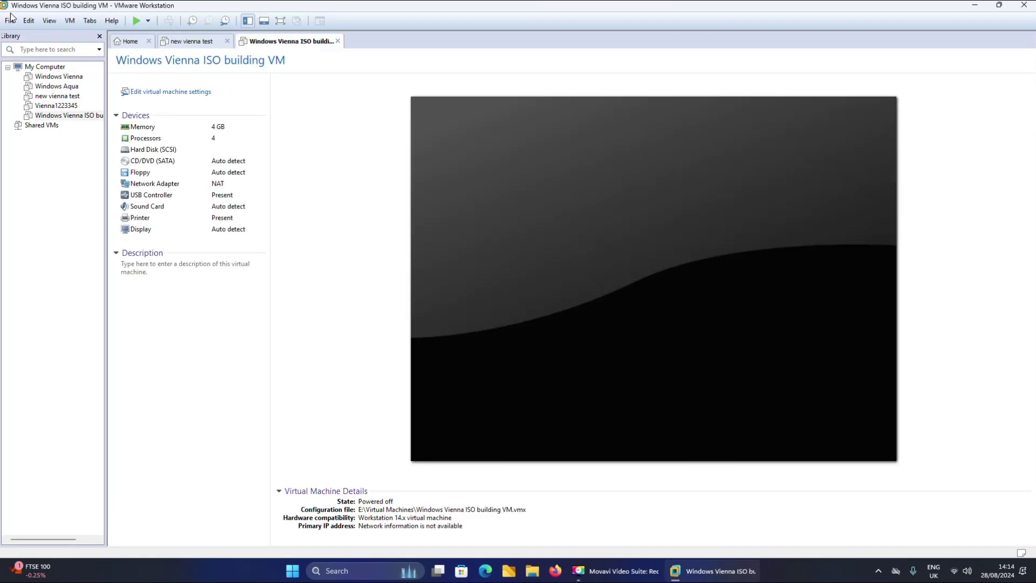
pyautogui.click(9, 21)
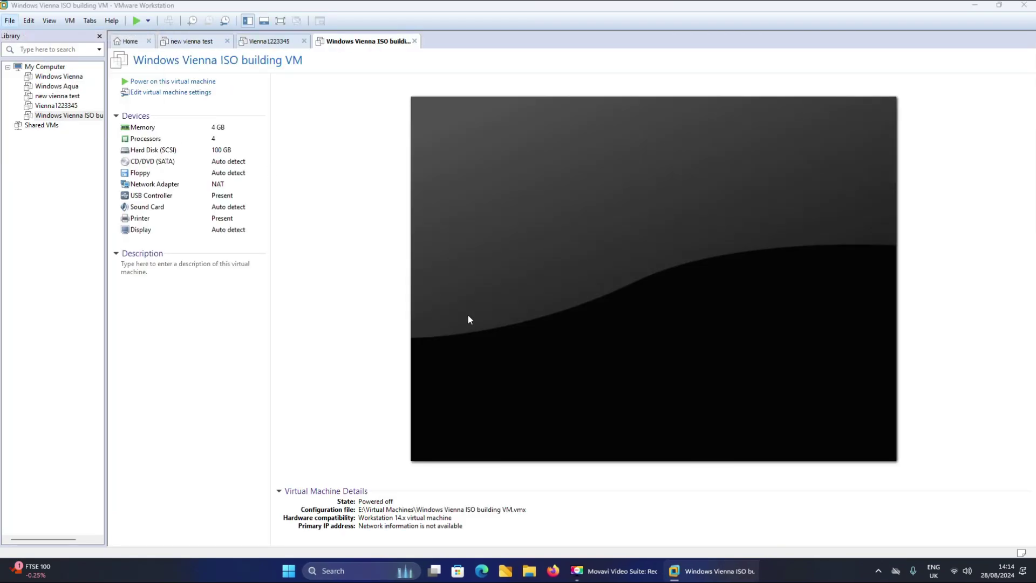
pyautogui.click(562, 383)
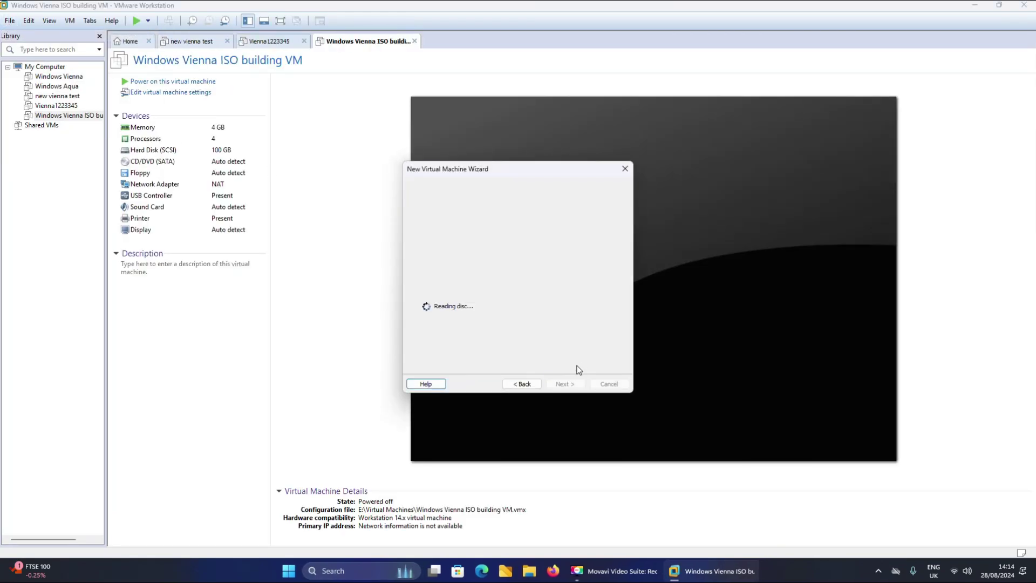
pyautogui.click(603, 294)
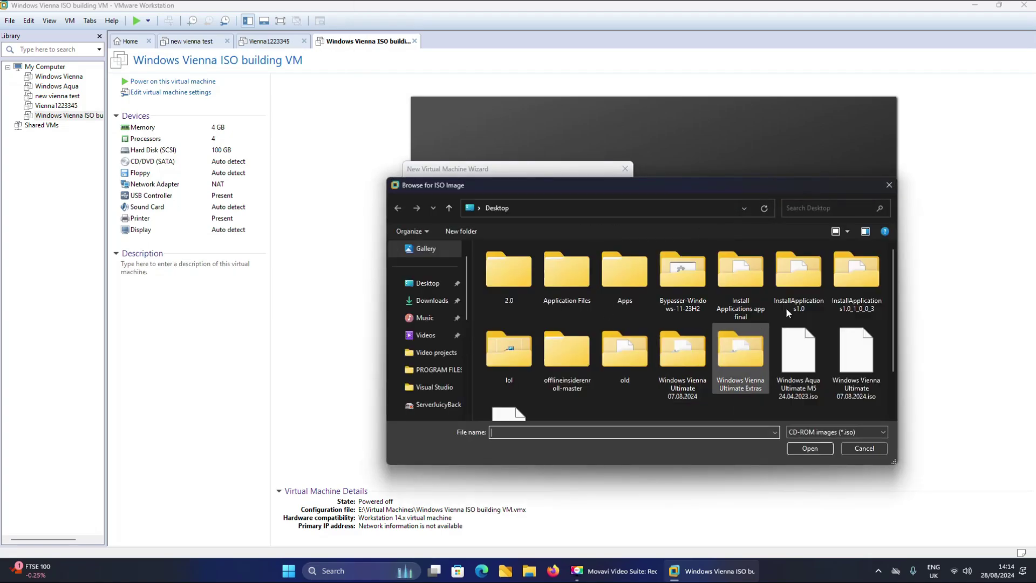
pyautogui.scroll(-2, 864, 350)
pyautogui.click(508, 372)
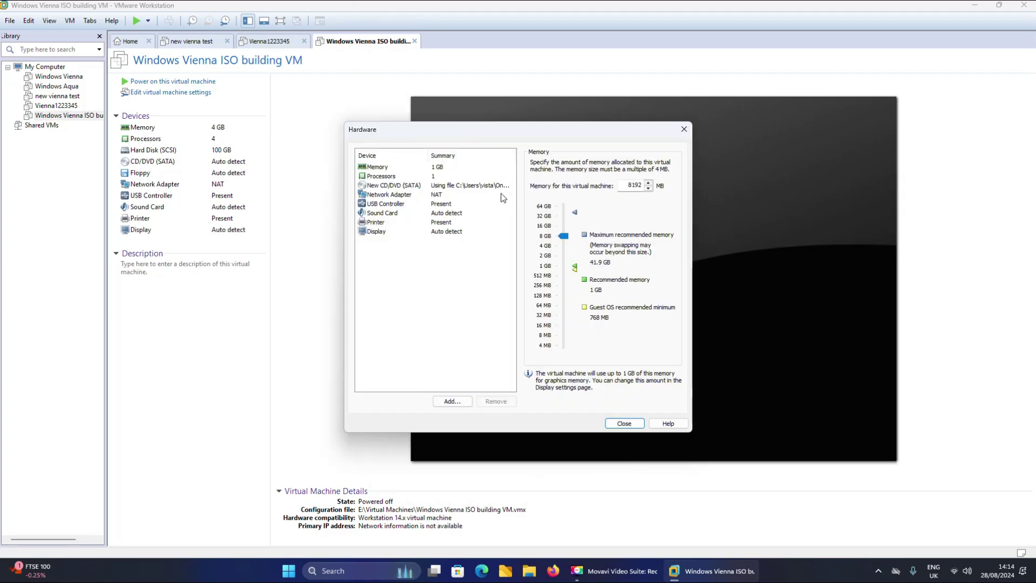
# - Give the machine 4 processor cores and create it
pyautogui.click(381, 176)
pyautogui.click(638, 177)
pyautogui.click(631, 209)
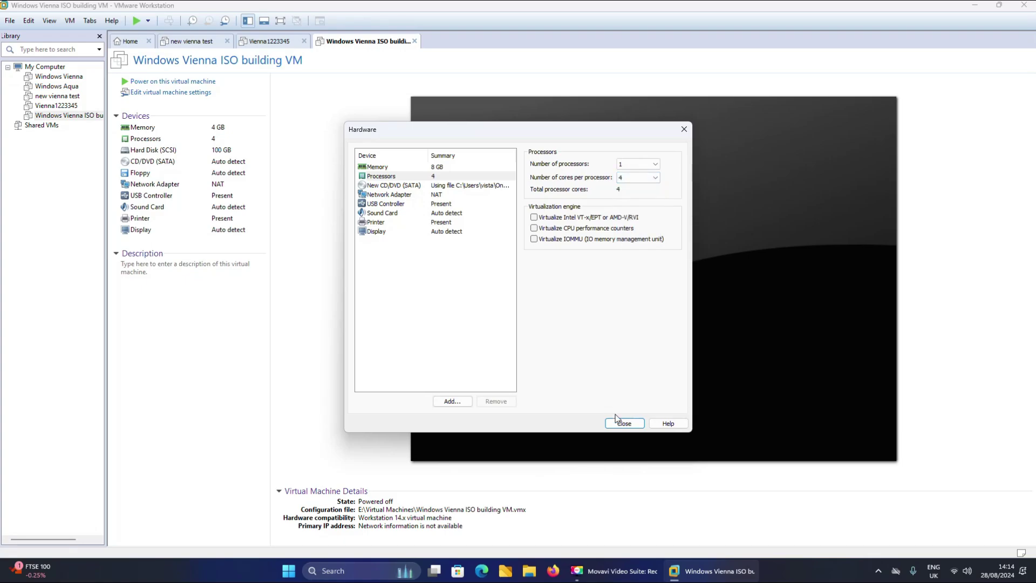
pyautogui.click(621, 424)
pyautogui.click(565, 384)
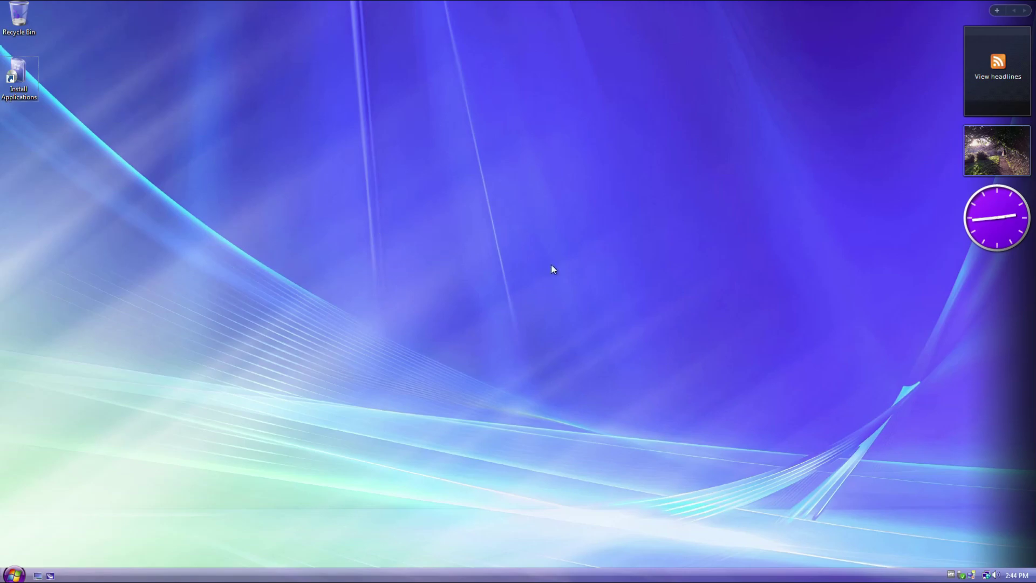
# - Use Personalize > Desktop Background to set the purple aurora picture as the wallpaper
pyautogui.rightClick(452, 232)
pyautogui.click(505, 324)
pyautogui.click(504, 240)
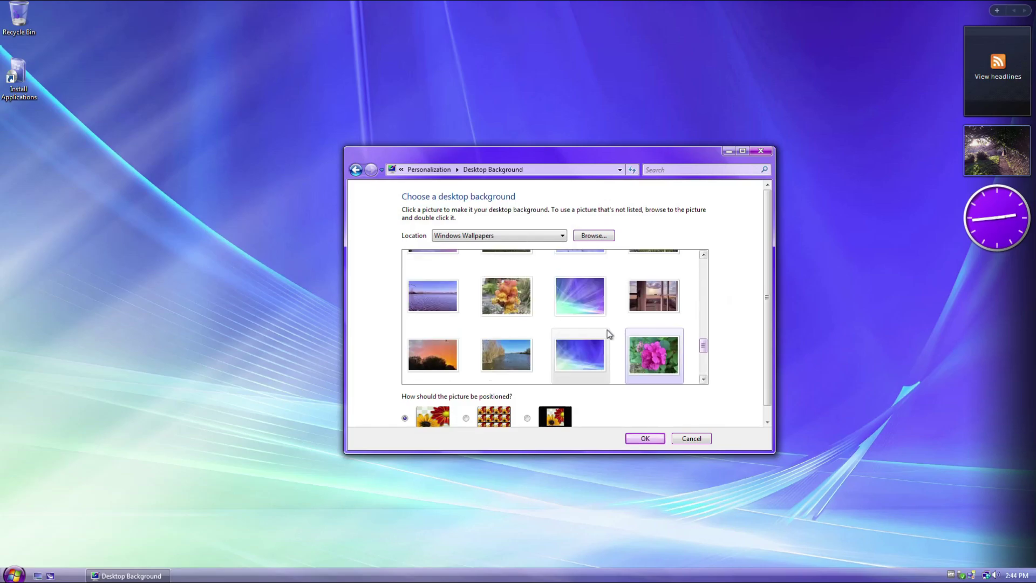
pyautogui.click(586, 309)
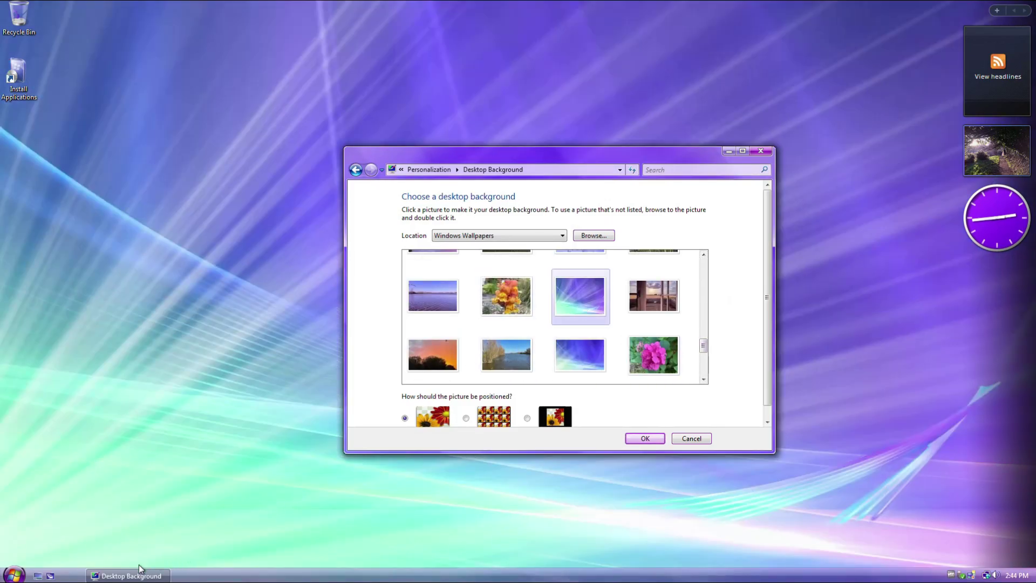
pyautogui.press('Return')
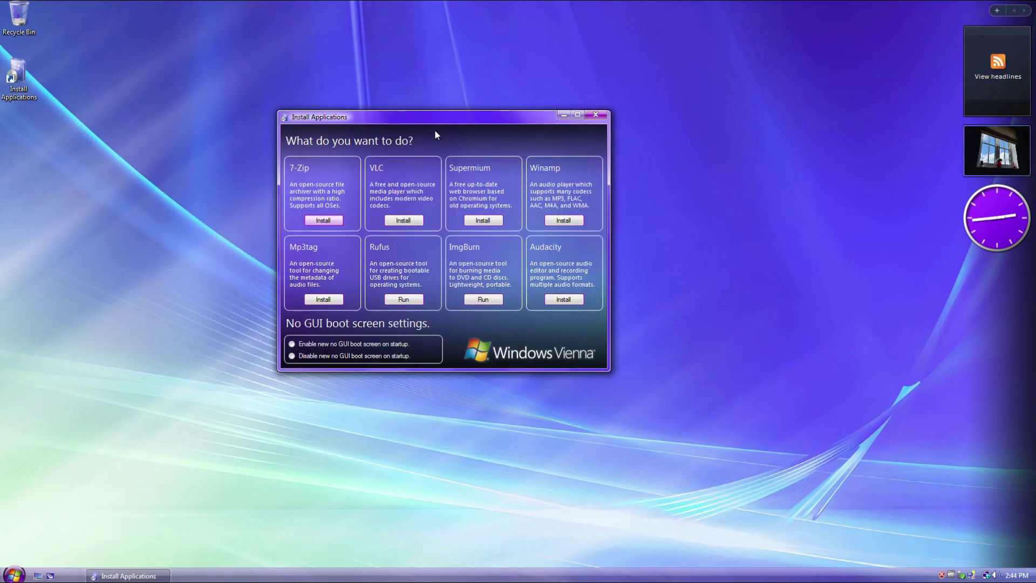
# - Center the Install Applications window and install 7-Zip into its default folder
pyautogui.moveTo(437, 119); pyautogui.dragTo(505, 160)
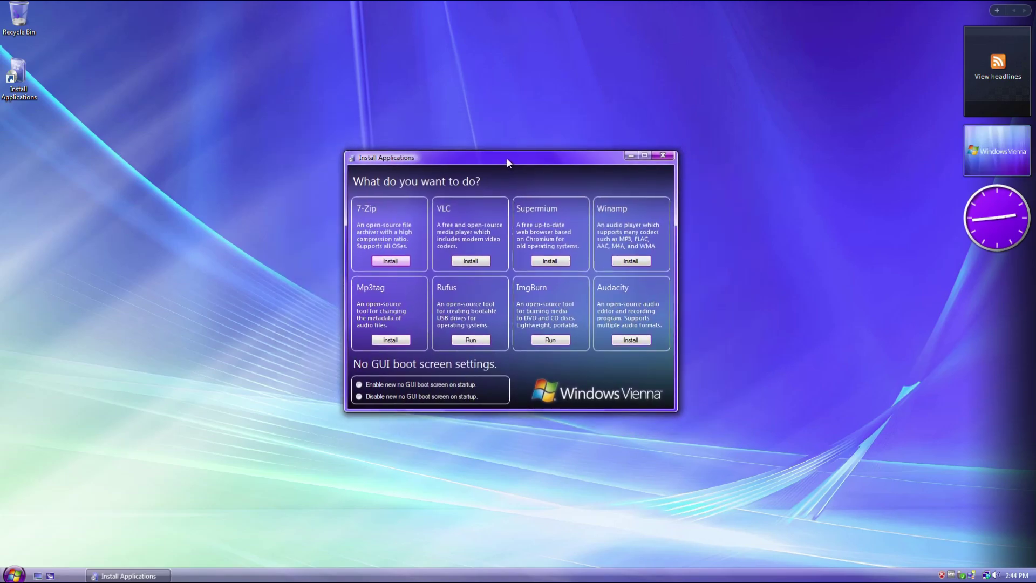
pyautogui.moveTo(506, 157); pyautogui.dragTo(466, 175)
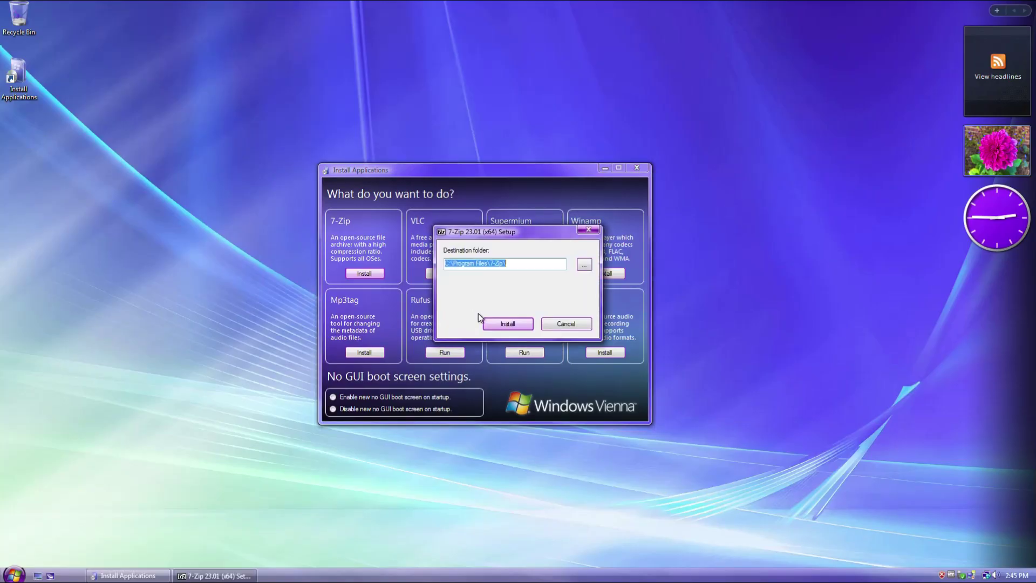
pyautogui.click(508, 323)
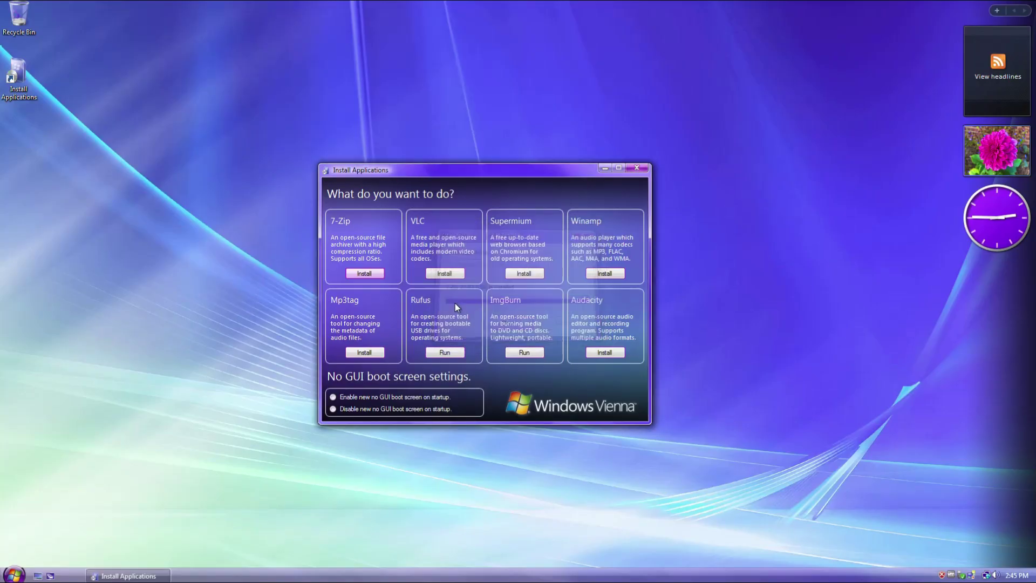
# - Start the VLC media player installation from the Install Applications launcher
pyautogui.rightClick(263, 251)
pyautogui.click(18, 99)
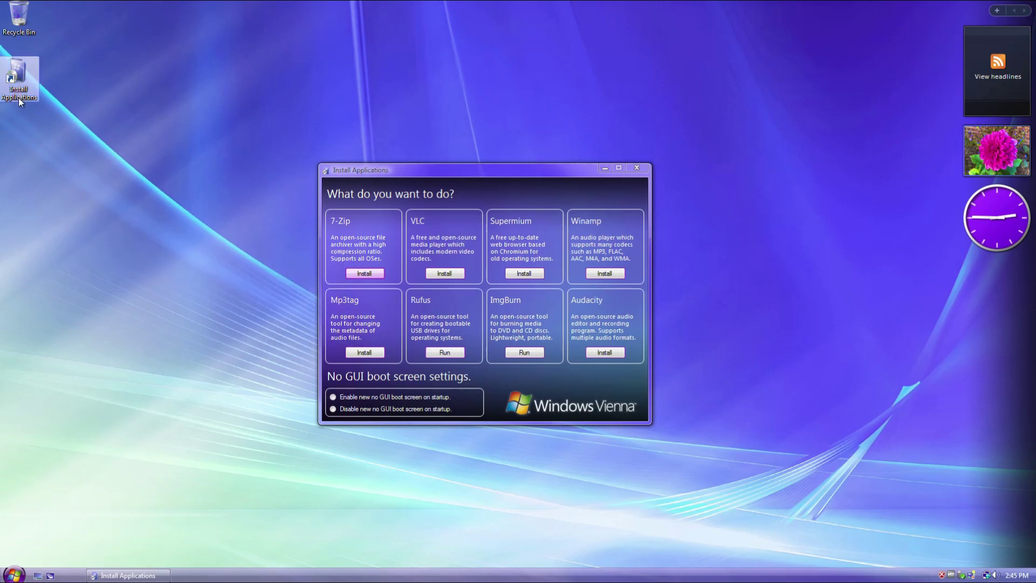
pyautogui.rightClick(19, 96)
pyautogui.click(300, 154)
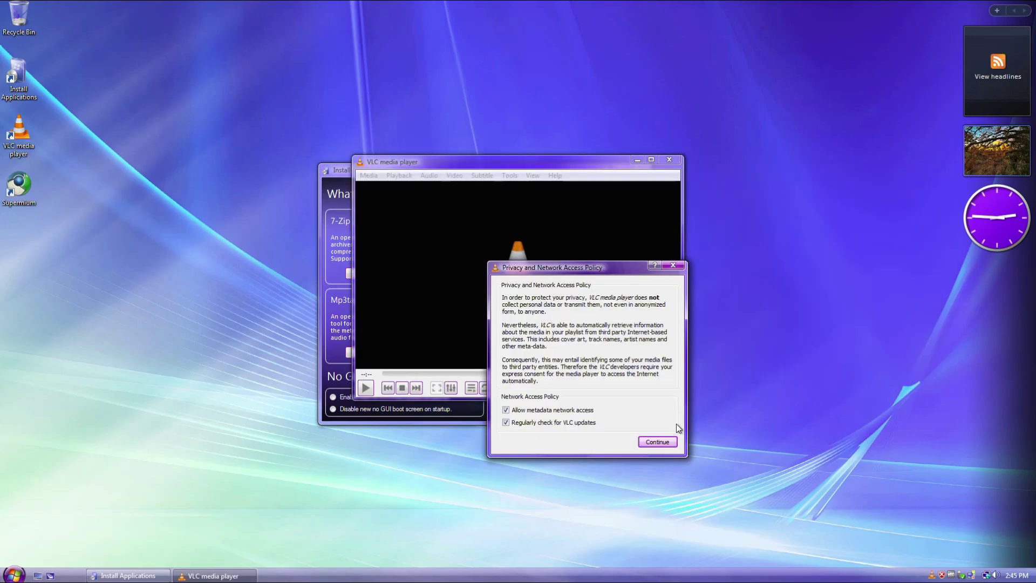
# - Close VLC and install Winamp in English, acknowledging the missing DirectX warning
pyautogui.click(657, 441)
pyautogui.click(669, 160)
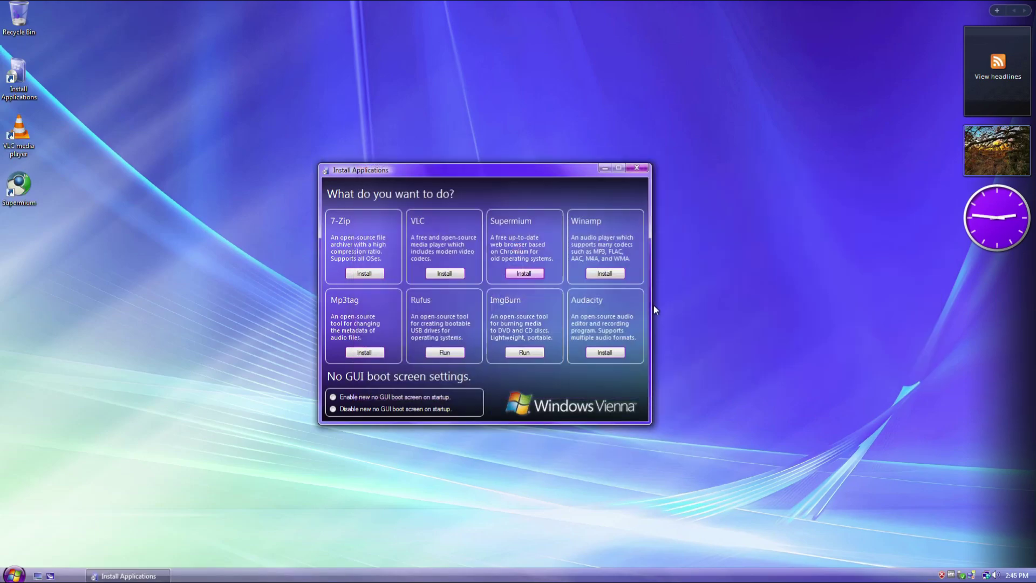
pyautogui.click(610, 275)
pyautogui.click(556, 296)
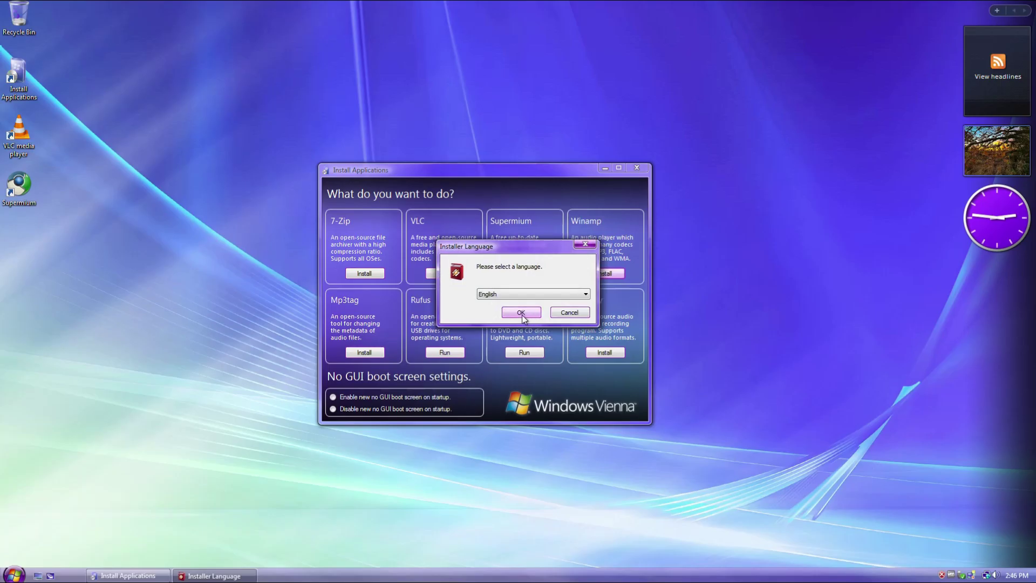
pyautogui.click(526, 314)
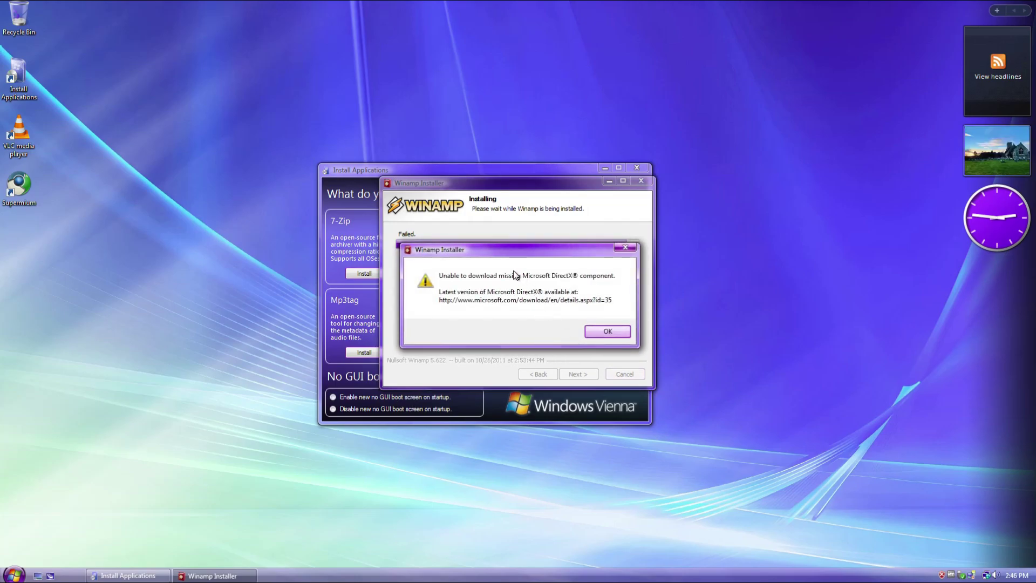
pyautogui.moveTo(507, 250); pyautogui.dragTo(511, 250)
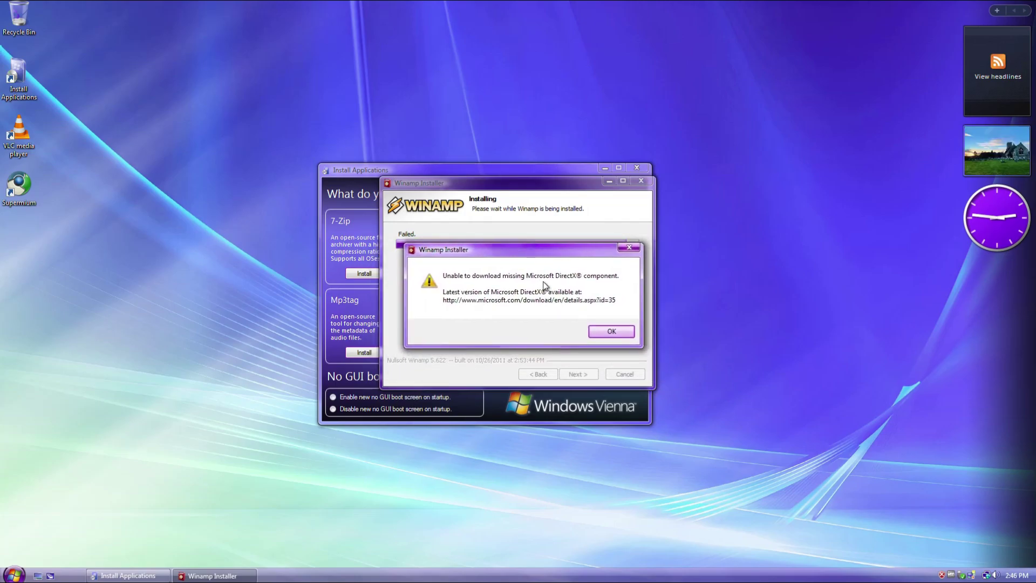
pyautogui.click(613, 332)
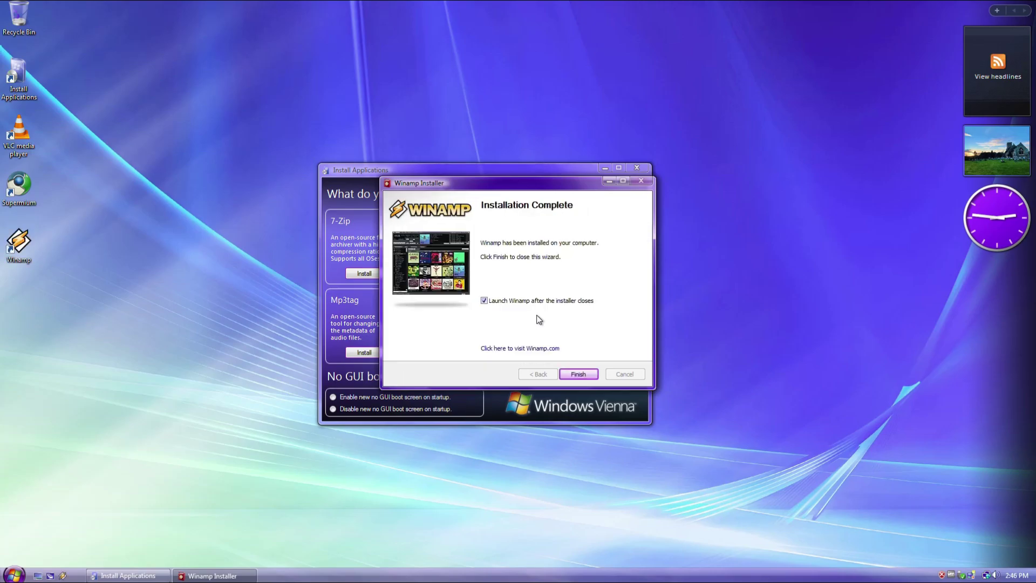
pyautogui.click(589, 372)
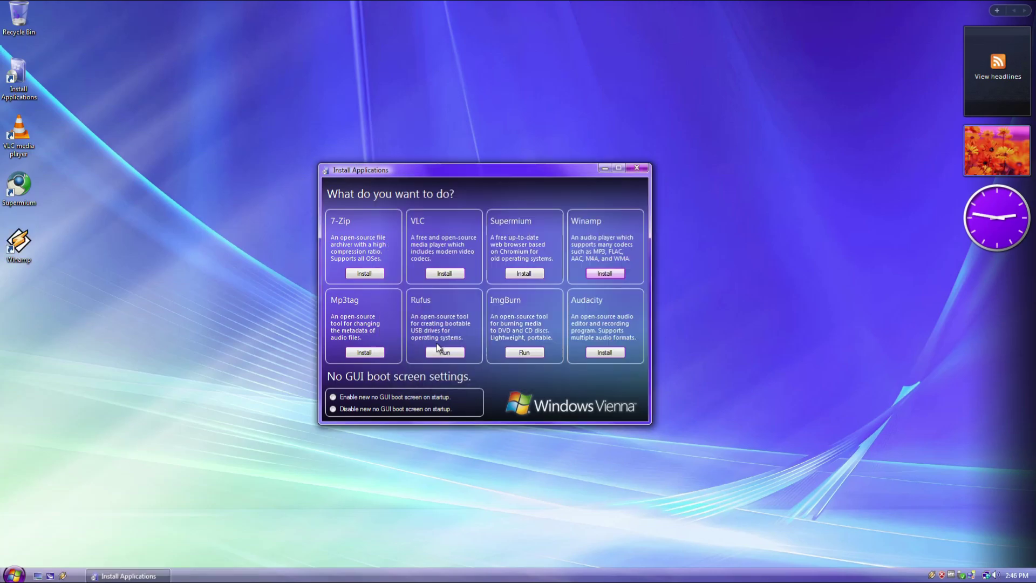
# - Install Mp3tag through its setup wizard, then launch Rufus
pyautogui.click(370, 352)
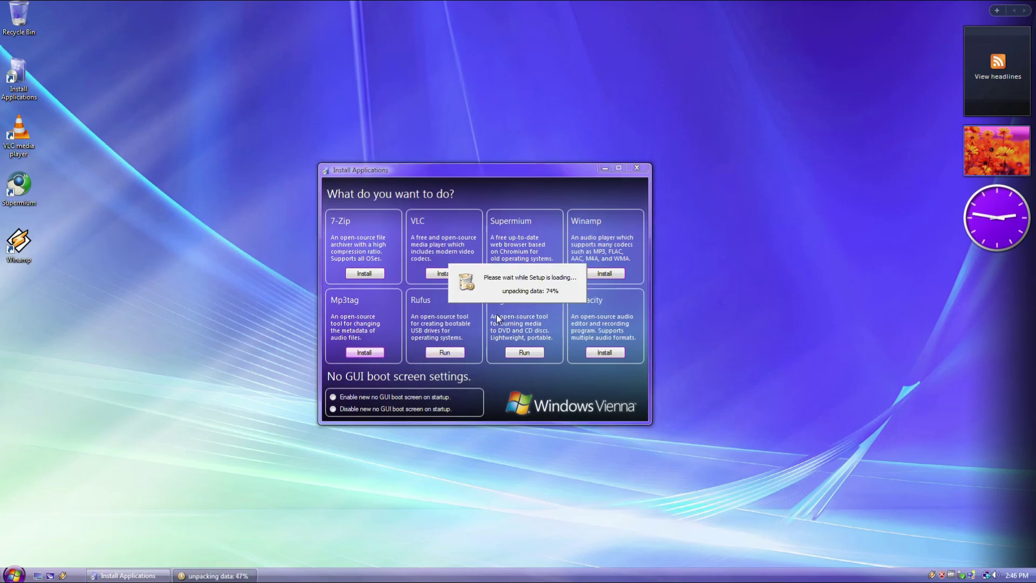
pyautogui.click(578, 374)
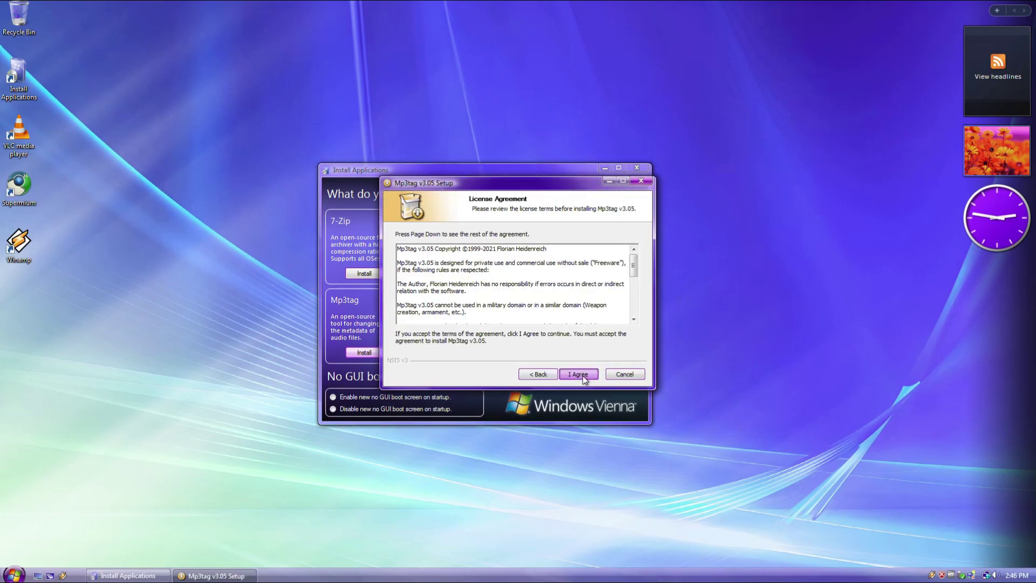
pyautogui.click(580, 374)
pyautogui.click(583, 375)
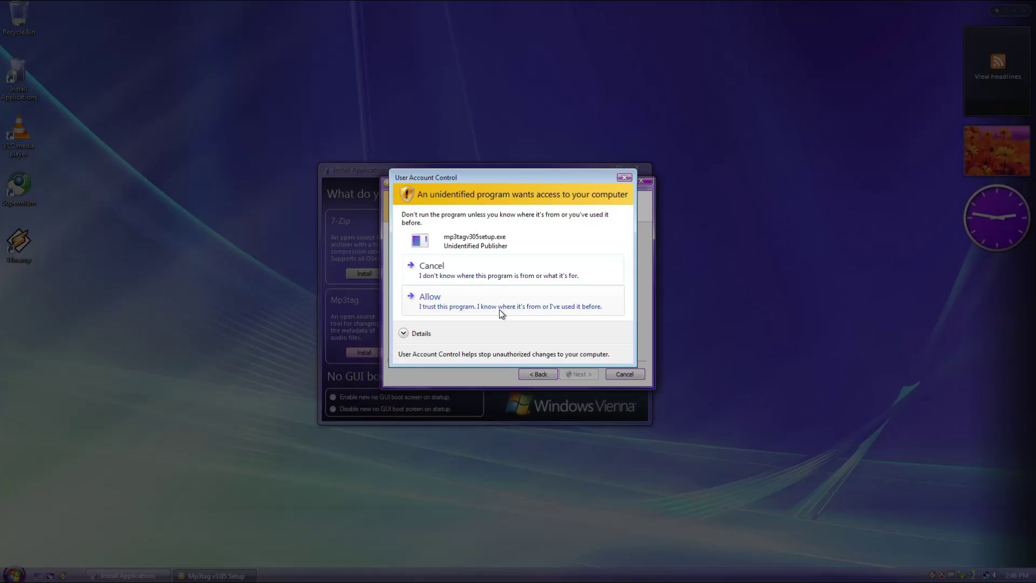
pyautogui.click(500, 309)
pyautogui.click(578, 374)
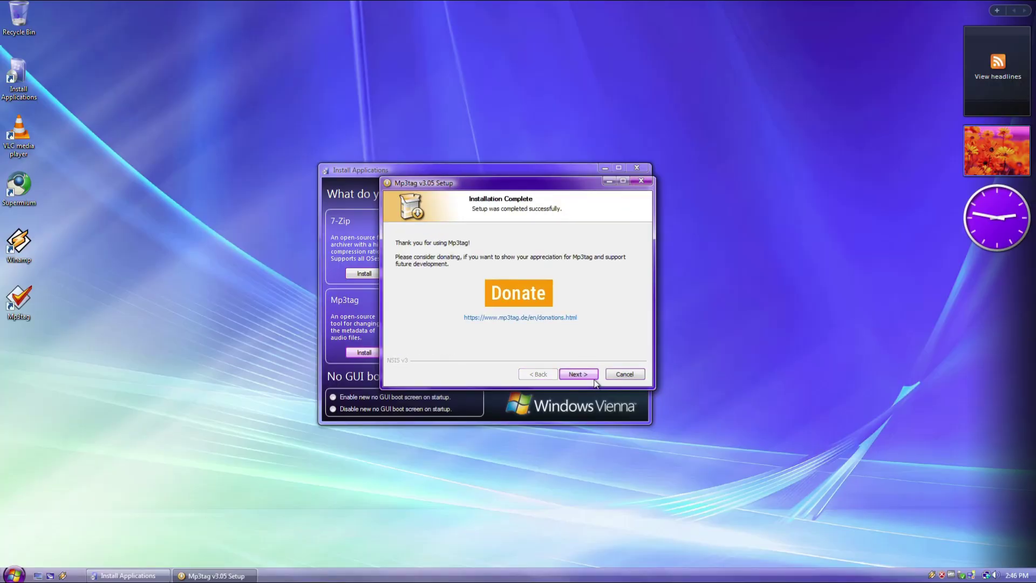
pyautogui.click(582, 375)
pyautogui.click(584, 377)
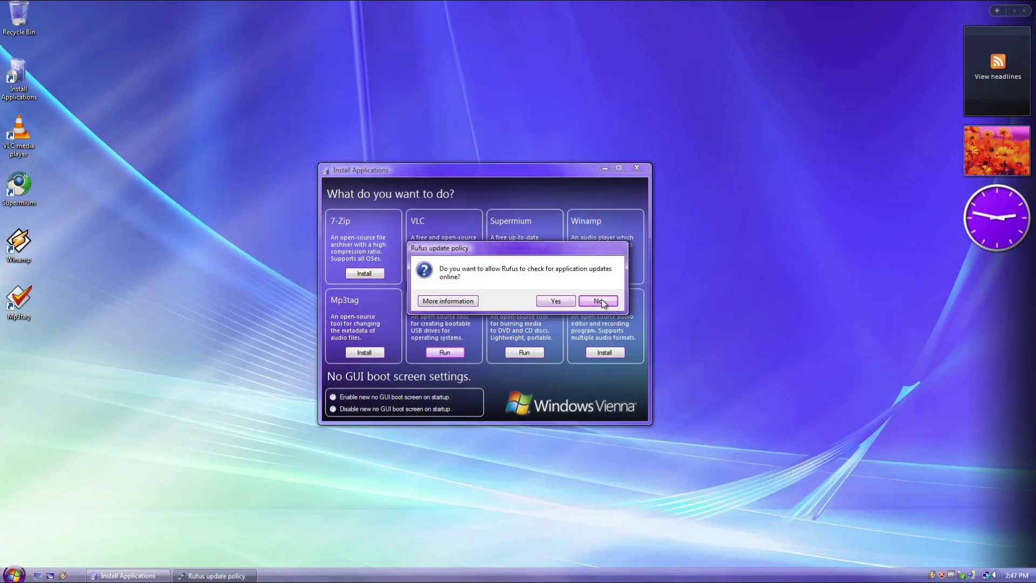
# - Decline Rufus update checks, close Rufus, and launch ImgBurn
pyautogui.click(600, 301)
pyautogui.moveTo(490, 118); pyautogui.dragTo(460, 142)
pyautogui.click(560, 387)
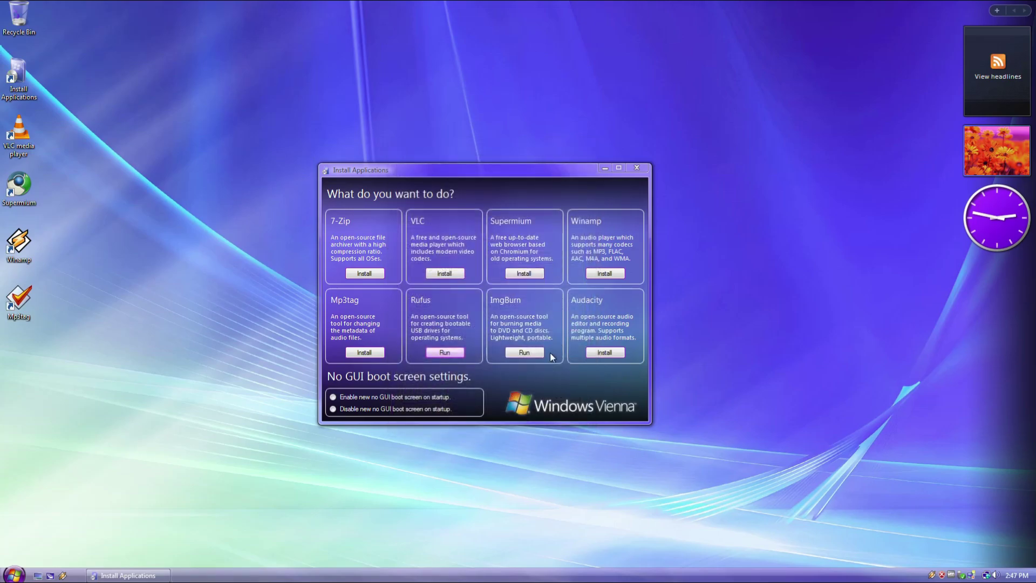
pyautogui.click(534, 352)
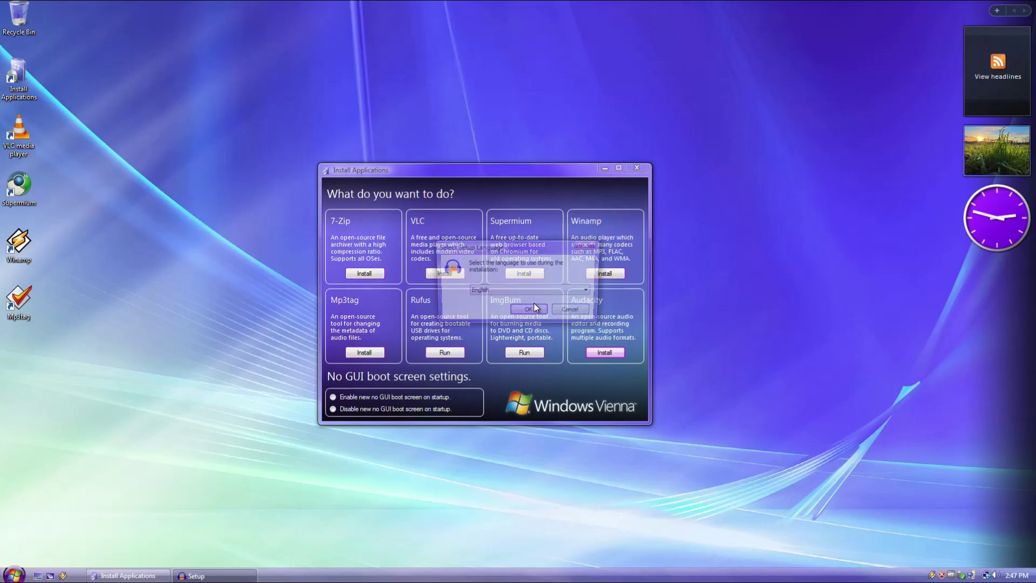
# - Install Audacity in English with a desktop shortcut in the default folder, then close it
pyautogui.click(534, 308)
pyautogui.click(590, 375)
pyautogui.click(591, 376)
pyautogui.click(592, 376)
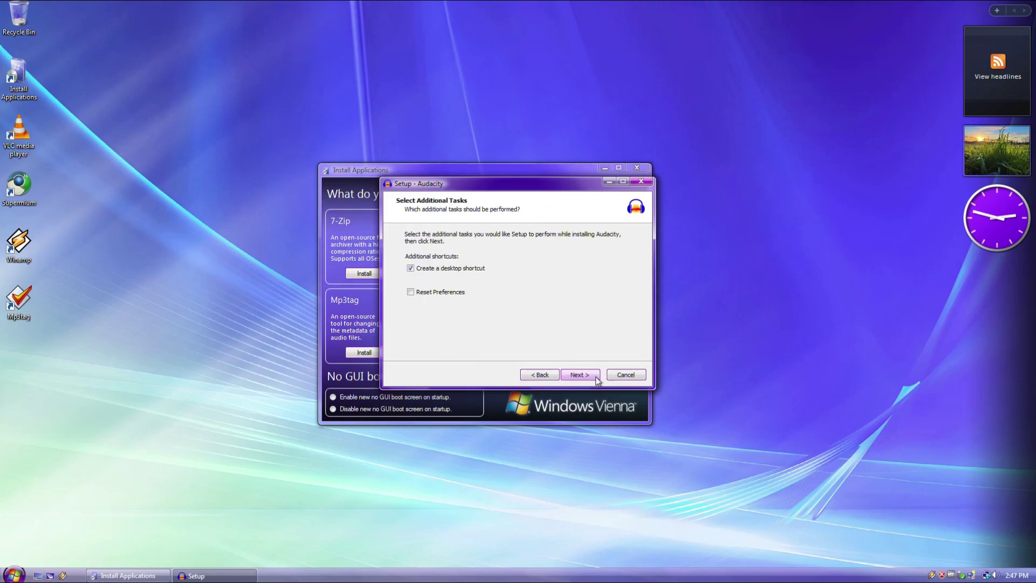
pyautogui.click(596, 378)
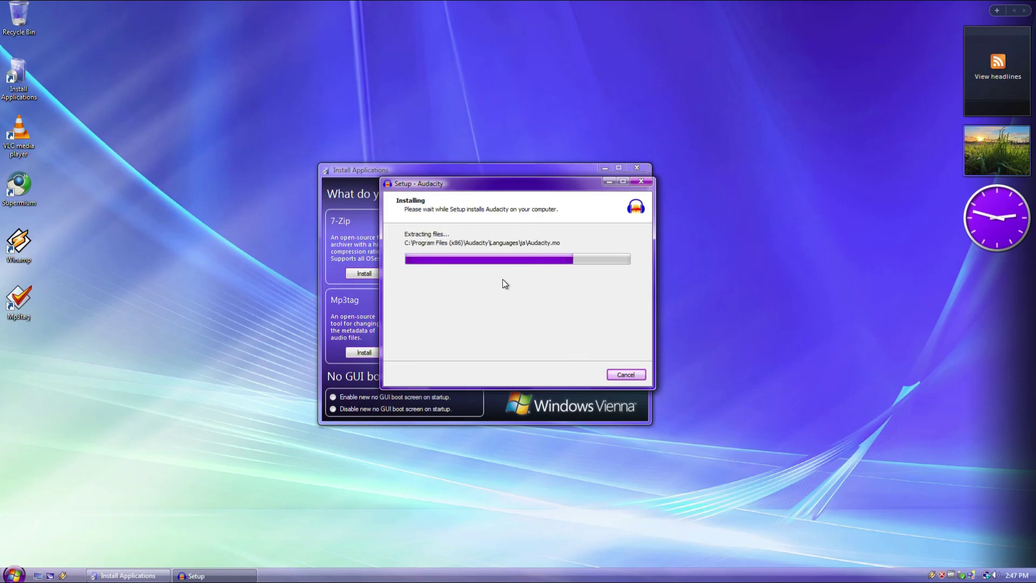
pyautogui.click(590, 378)
pyautogui.click(590, 379)
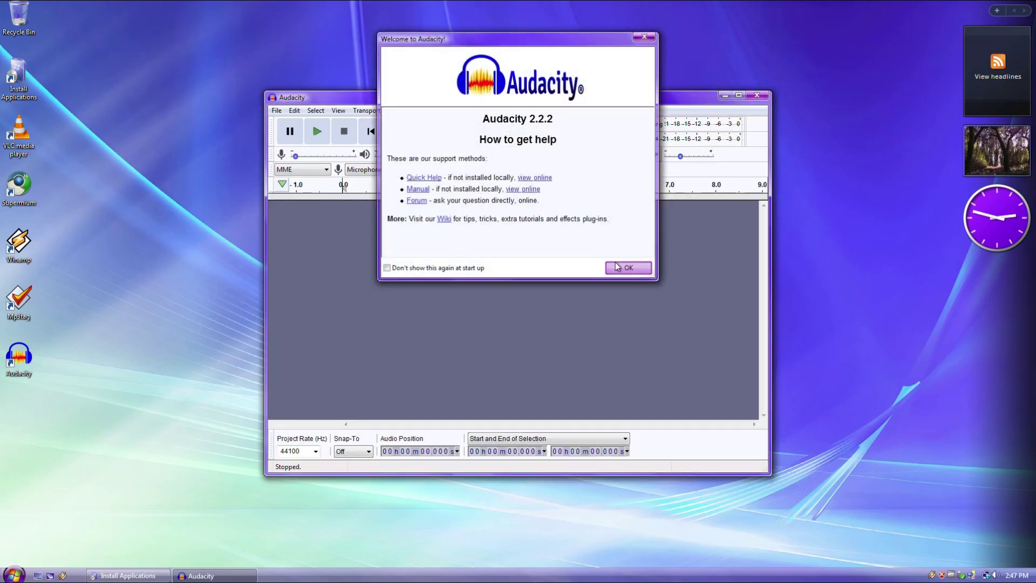
pyautogui.click(610, 269)
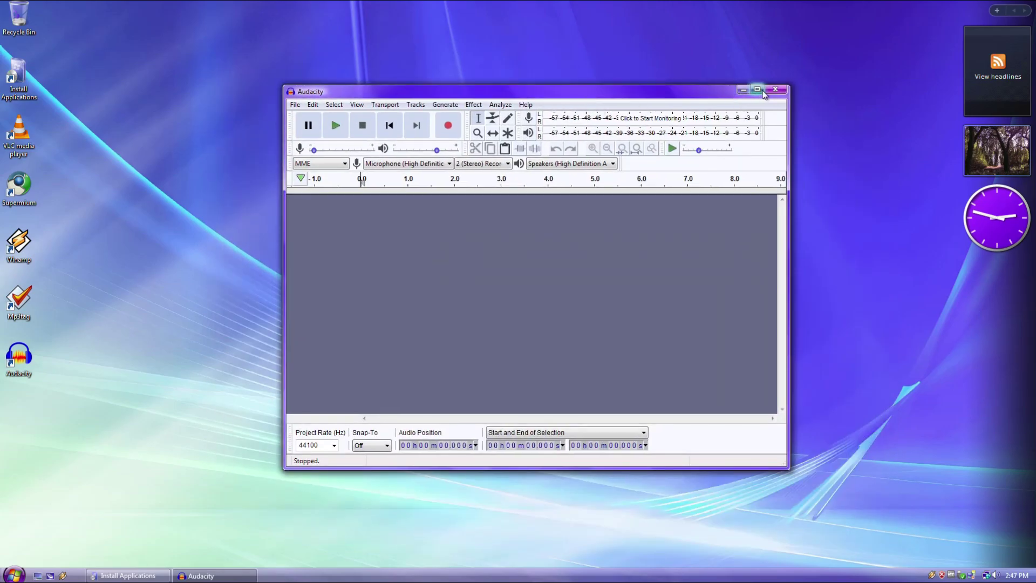
pyautogui.click(776, 90)
pyautogui.moveTo(574, 173); pyautogui.dragTo(614, 139)
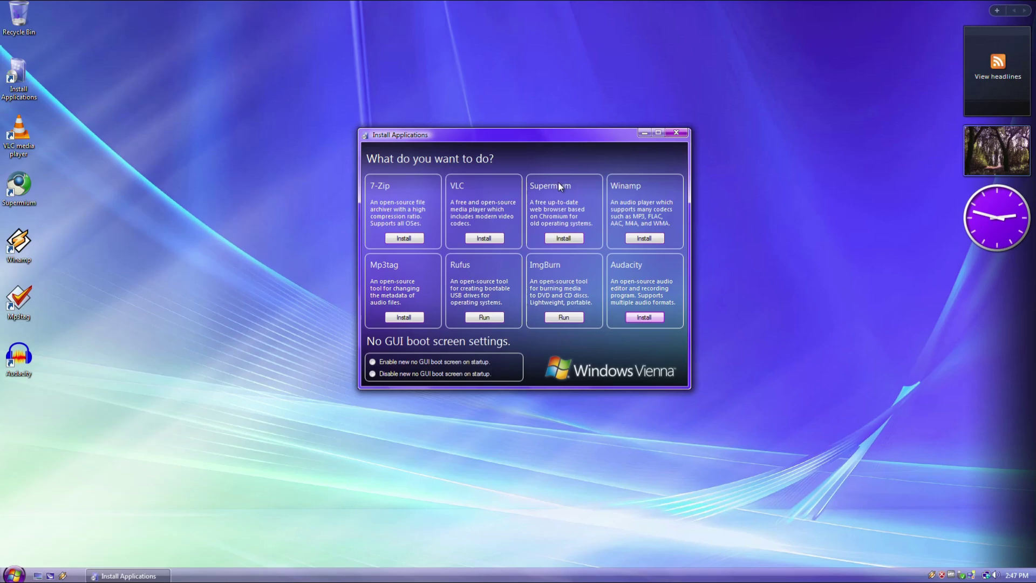
# - Enable 'new no GUI boot screen on startup' and approve the permission prompt
pyautogui.click(382, 363)
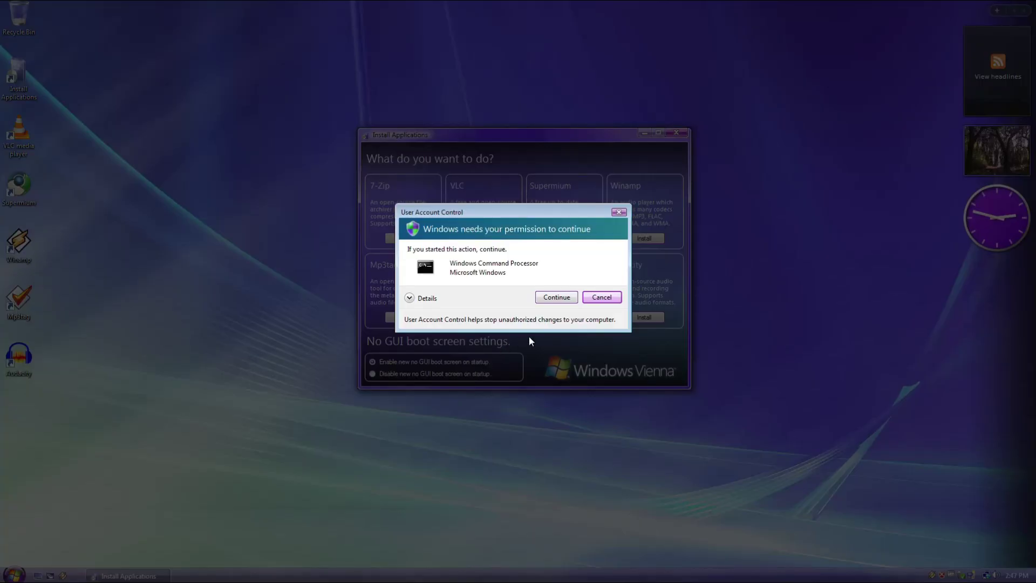
pyautogui.click(557, 298)
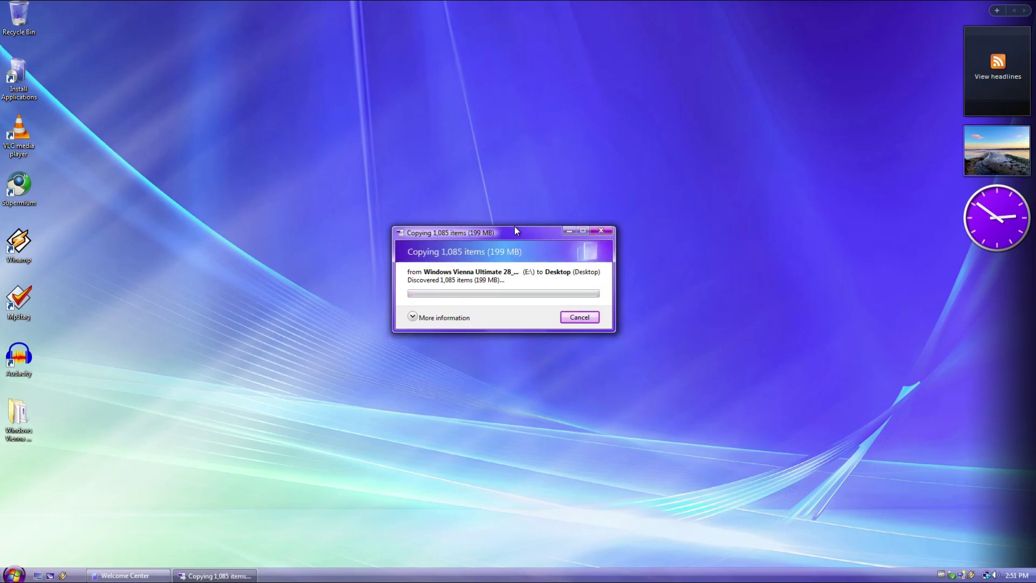
# - Move the copy progress window aside and briefly open and close the Start menu while copying
pyautogui.moveTo(533, 256); pyautogui.dragTo(584, 240)
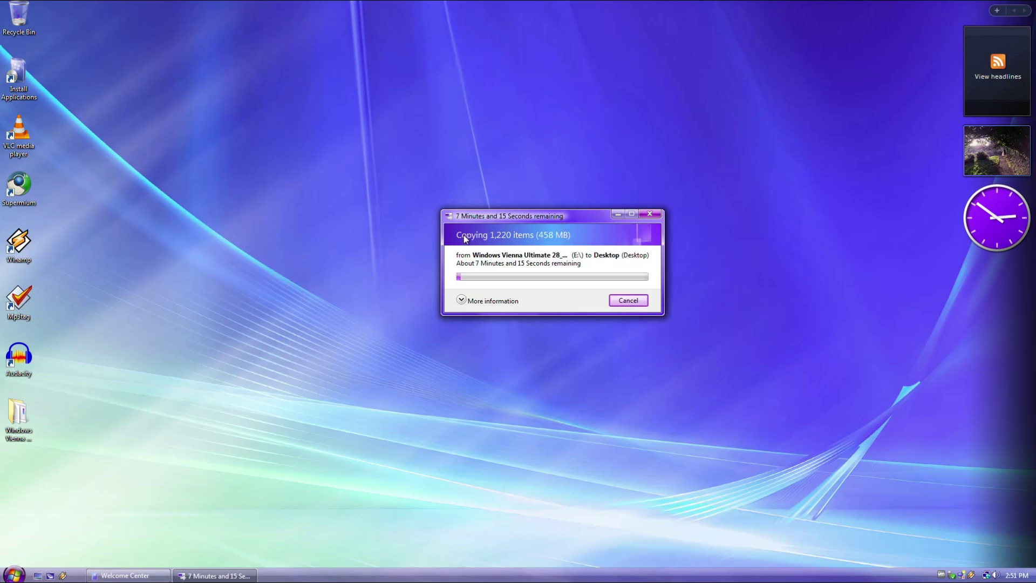
pyautogui.press('super')
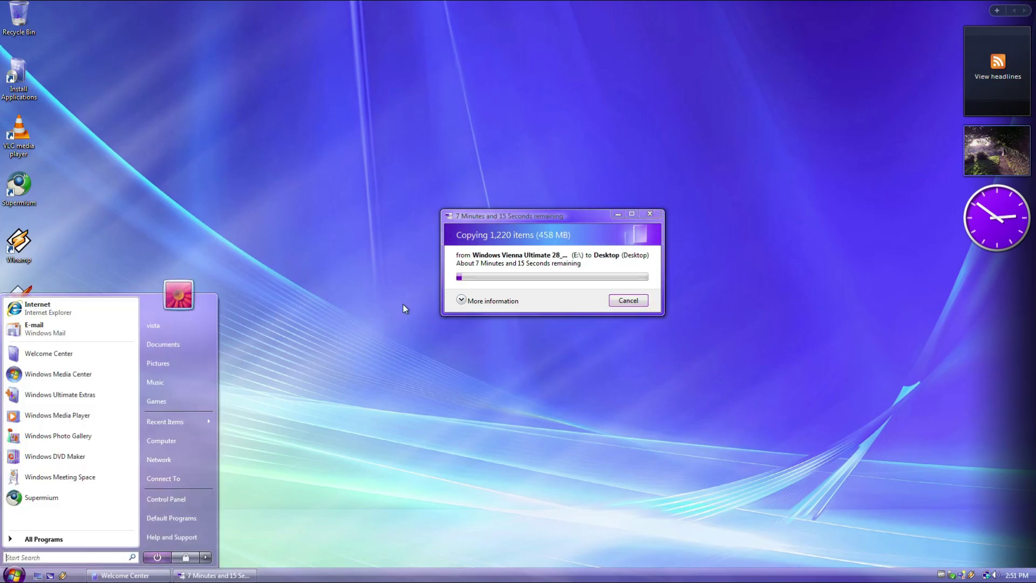
pyautogui.click(488, 300)
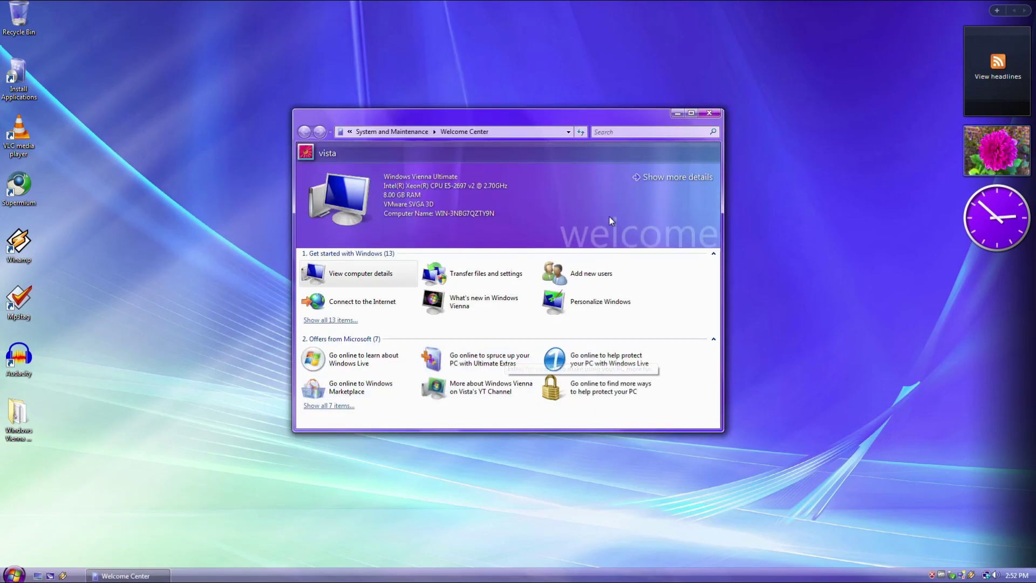
# - Show the Ultimate Extras offer in the Welcome Center and follow 'Download Ultimate Extras'
pyautogui.moveTo(587, 120); pyautogui.dragTo(614, 116)
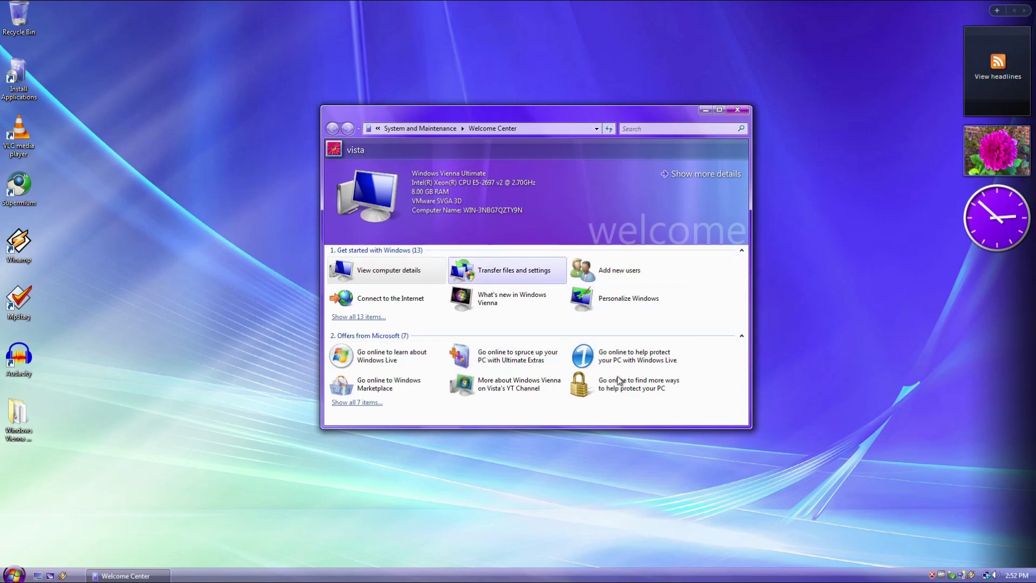
pyautogui.click(509, 355)
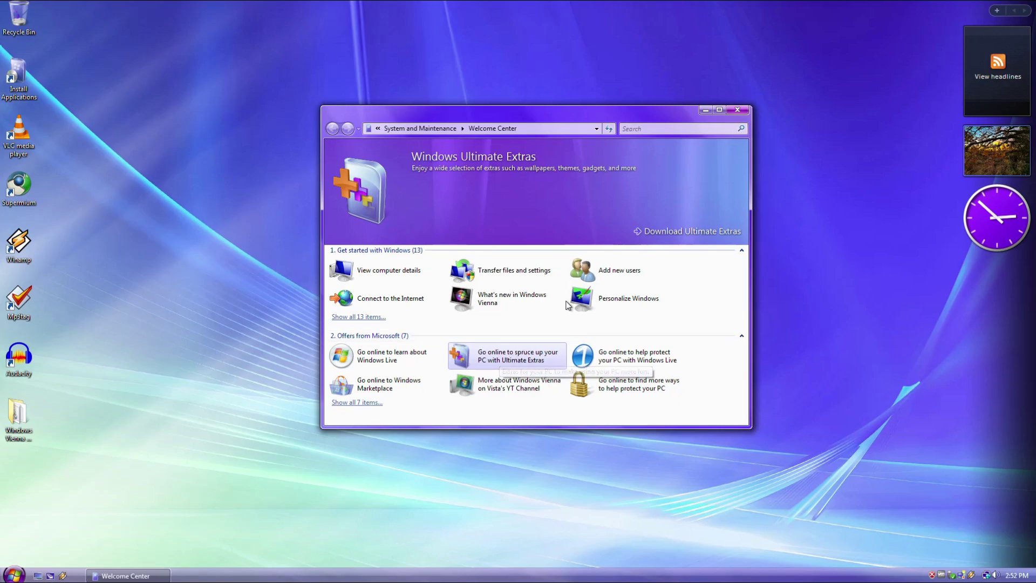
pyautogui.click(676, 232)
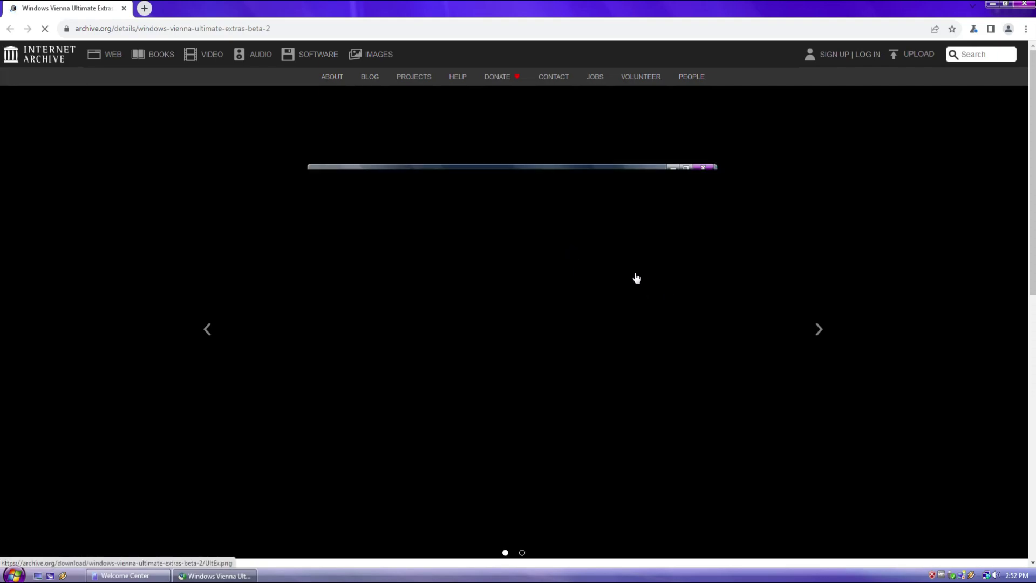
# - Scroll through the archive.org Ultimate Extras page, then close the browser with Alt+F4
pyautogui.scroll(-2, 753, 292)
pyautogui.scroll(-3, 759, 310)
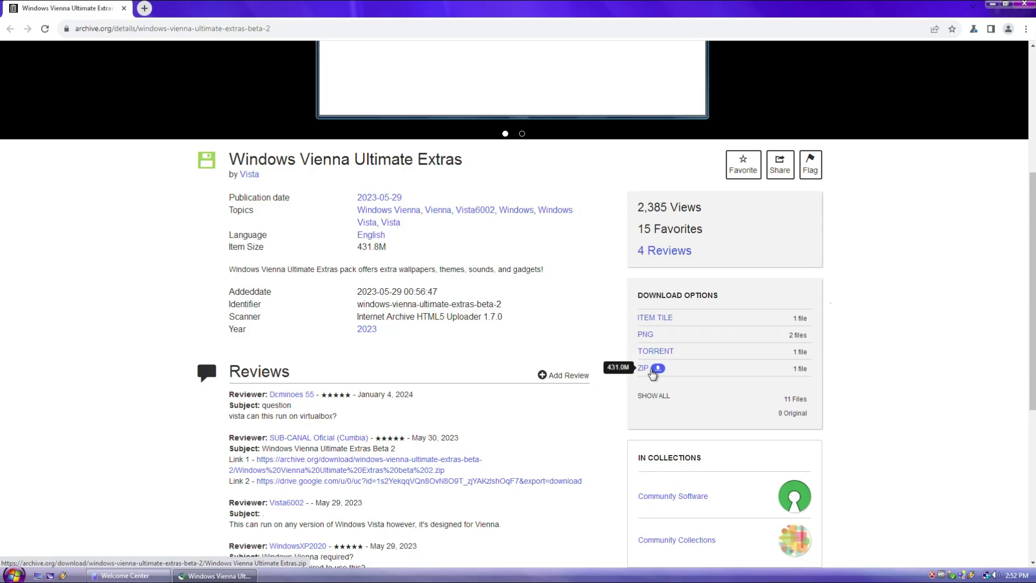
pyautogui.click(992, 3)
pyautogui.click(253, 574)
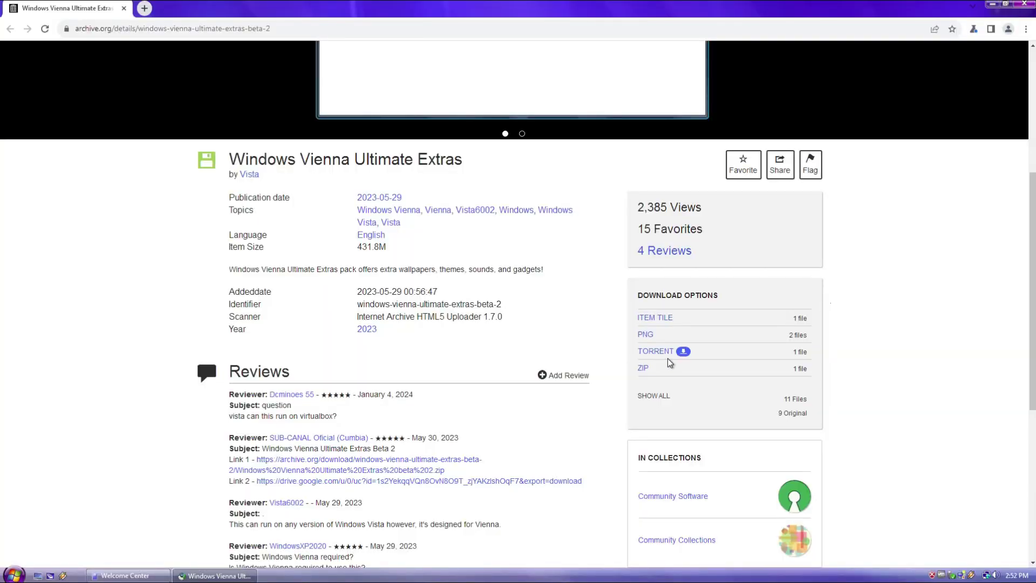
pyautogui.moveTo(658, 373)
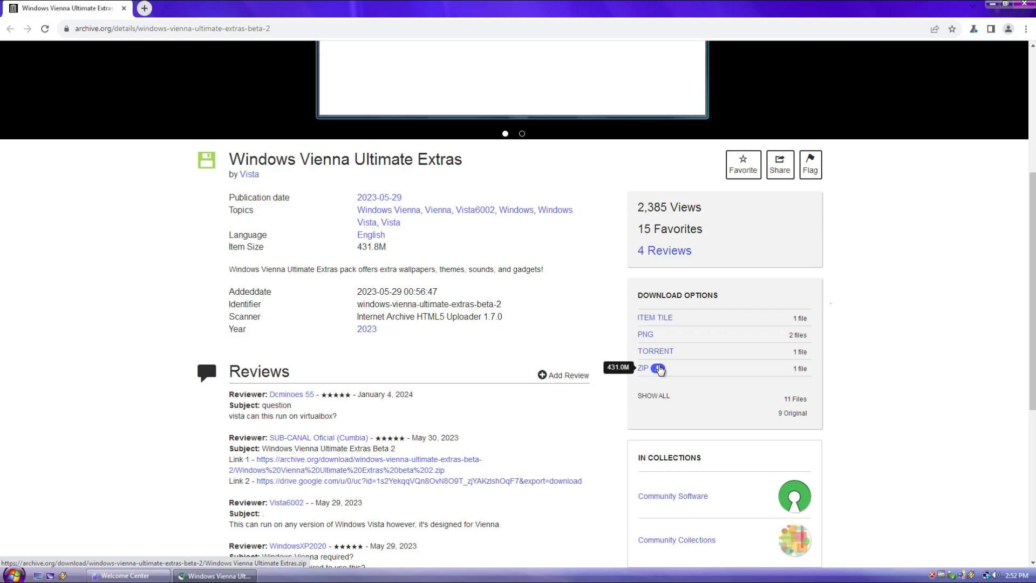
pyautogui.scroll(5, 659, 369)
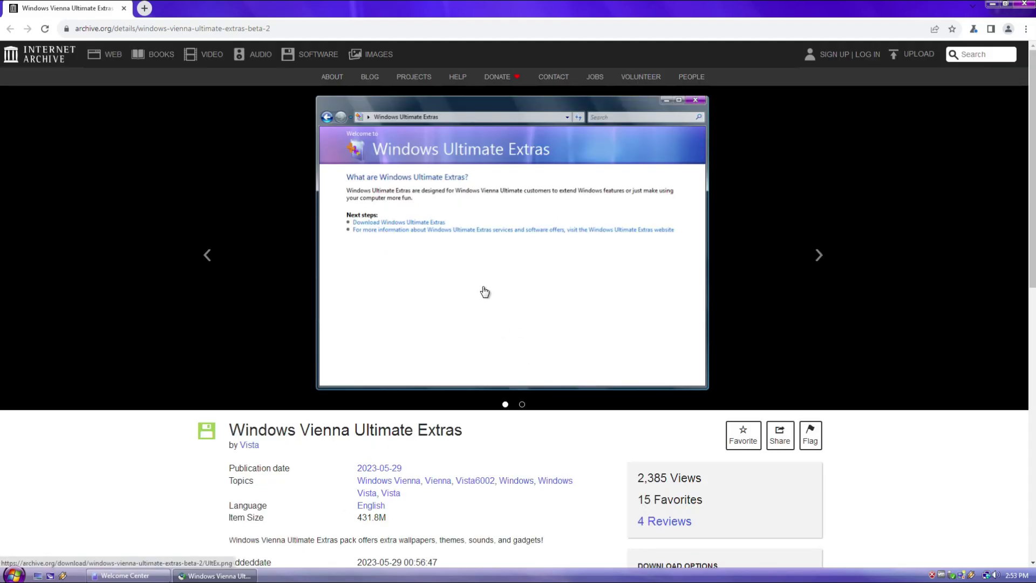
pyautogui.scroll(-3, 474, 301)
pyautogui.scroll(3, 481, 317)
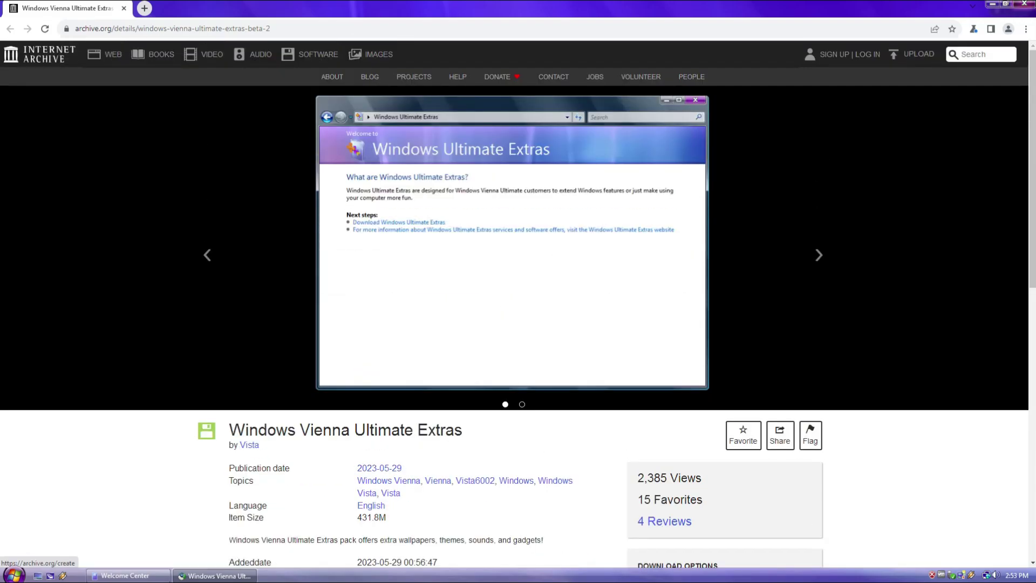
pyautogui.hotkey('alt', 'F4')
# - Close the Welcome Center and launch Ultimate Extras Setup from the Windows Vienna Ultimate Extras folder
pyautogui.click(737, 111)
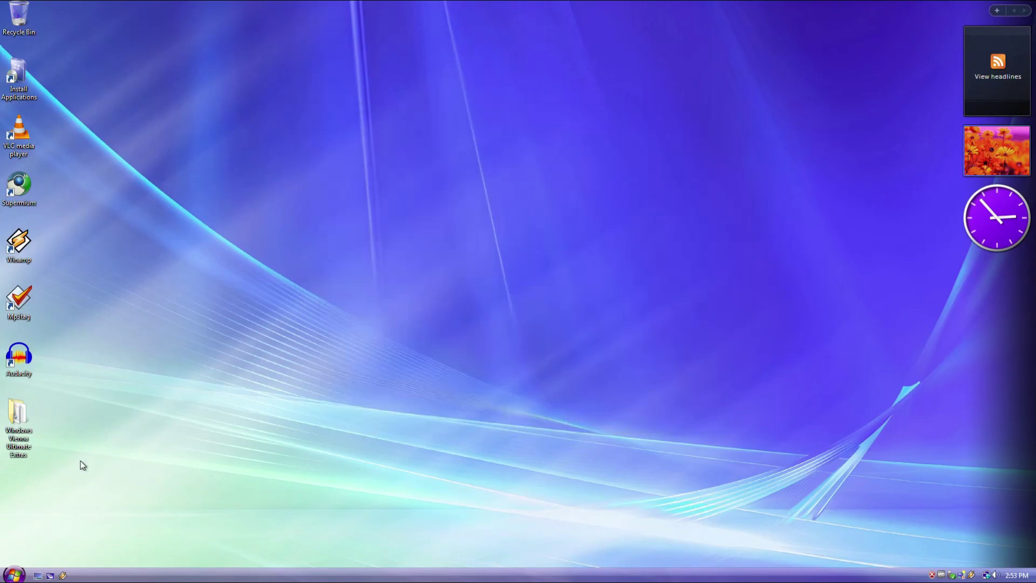
pyautogui.doubleClick(35, 429)
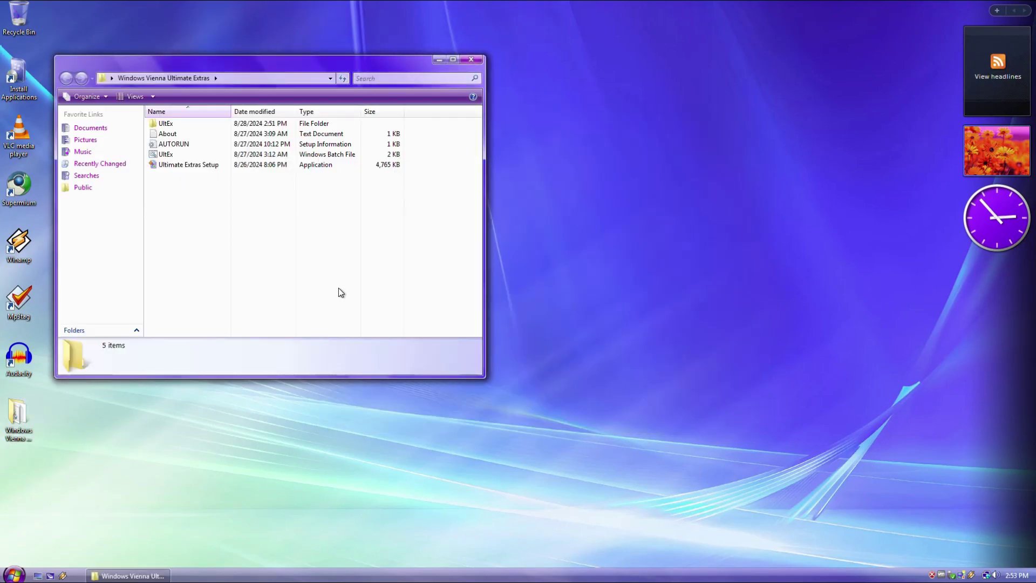
pyautogui.moveTo(279, 69); pyautogui.dragTo(517, 136)
pyautogui.click(445, 233)
pyautogui.moveTo(462, 236)
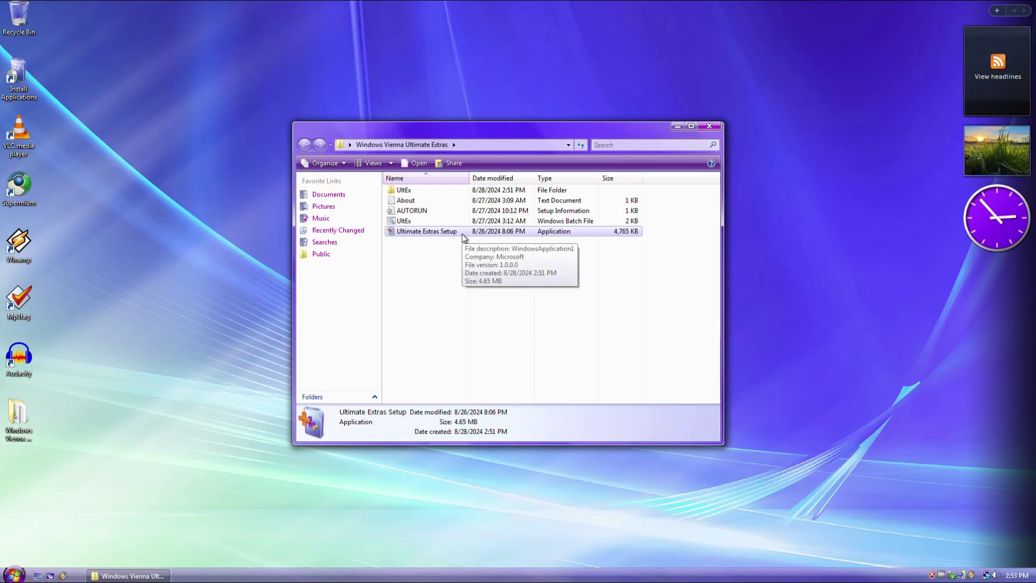
pyautogui.doubleClick(462, 235)
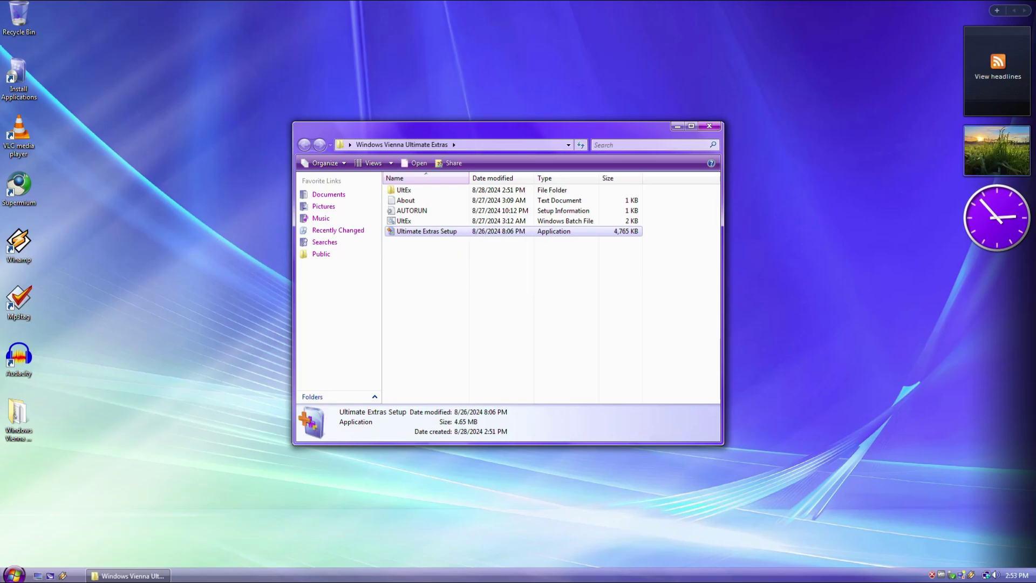
pyautogui.moveTo(270, 70); pyautogui.dragTo(568, 140)
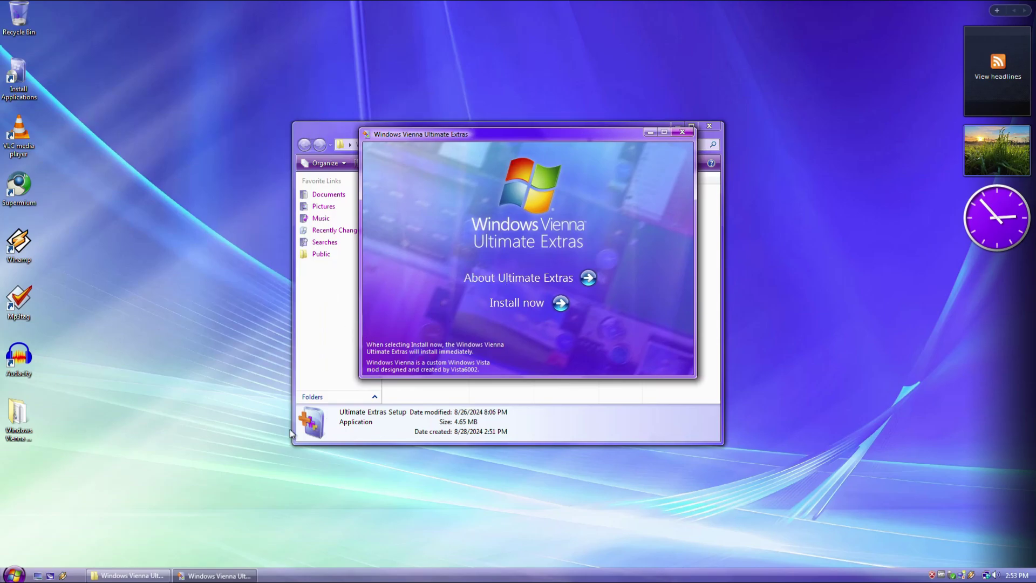
# - Open drive E: from Computer, run and allow its setup program, then close Install Windows
pyautogui.click(14, 575)
pyautogui.click(181, 437)
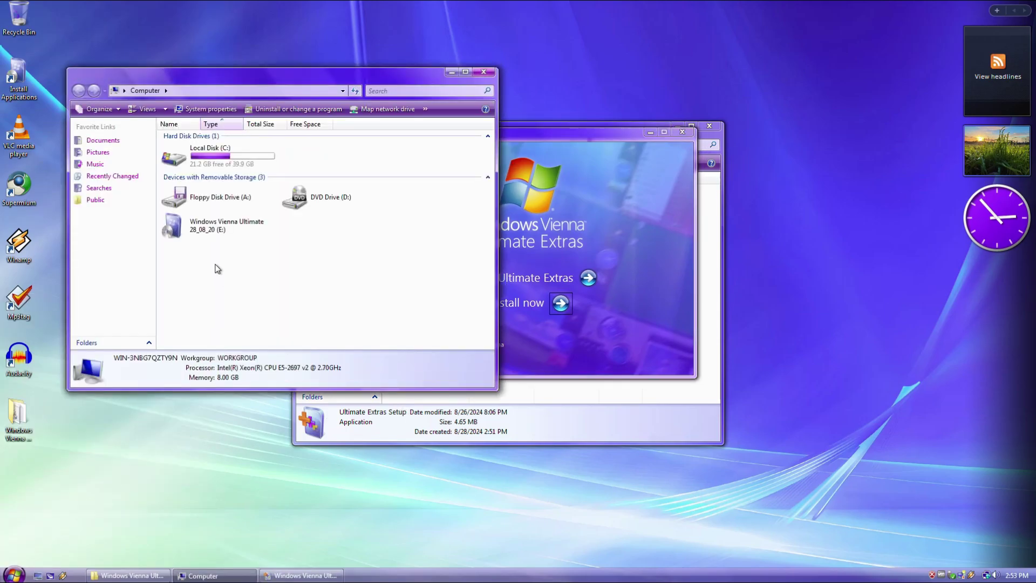
pyautogui.doubleClick(214, 231)
pyautogui.doubleClick(201, 231)
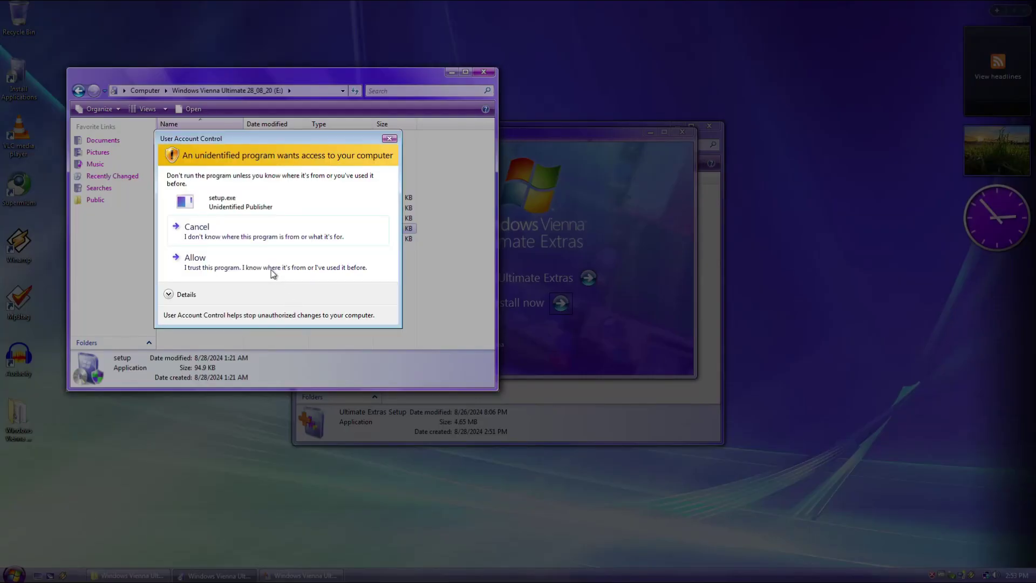
pyautogui.click(273, 273)
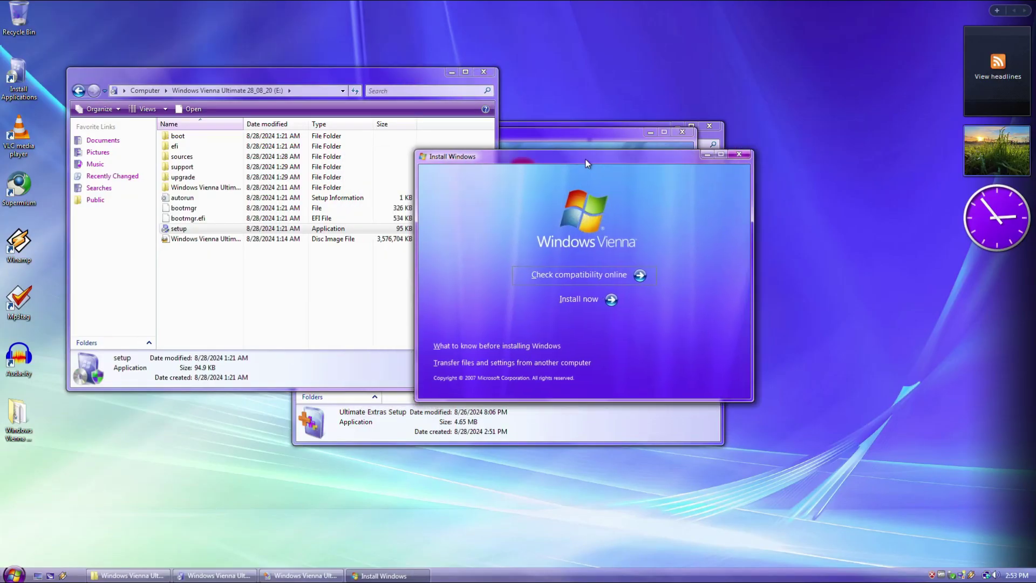
pyautogui.moveTo(587, 163); pyautogui.dragTo(824, 148)
pyautogui.moveTo(604, 139); pyautogui.dragTo(579, 142)
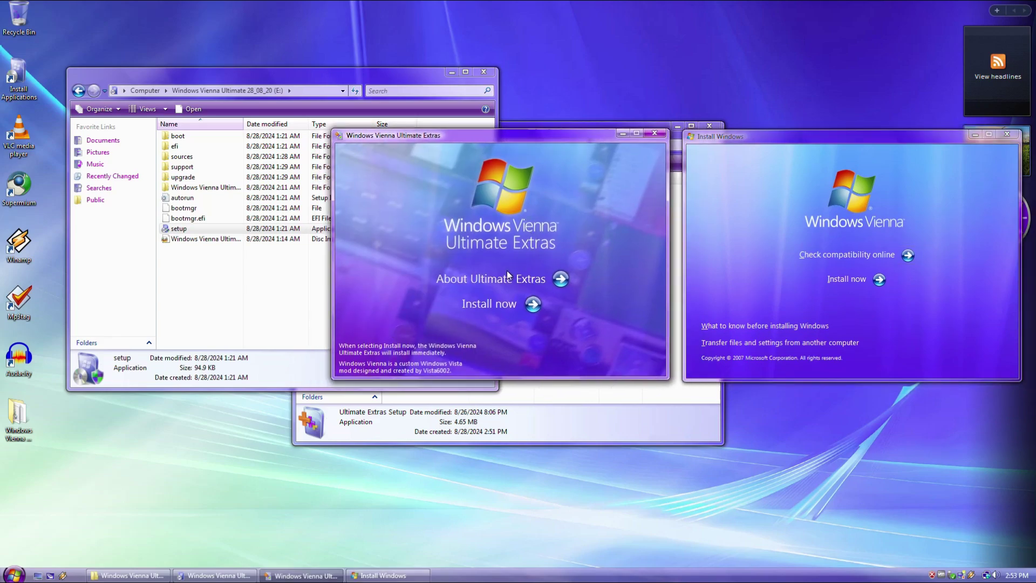
pyautogui.click(1005, 135)
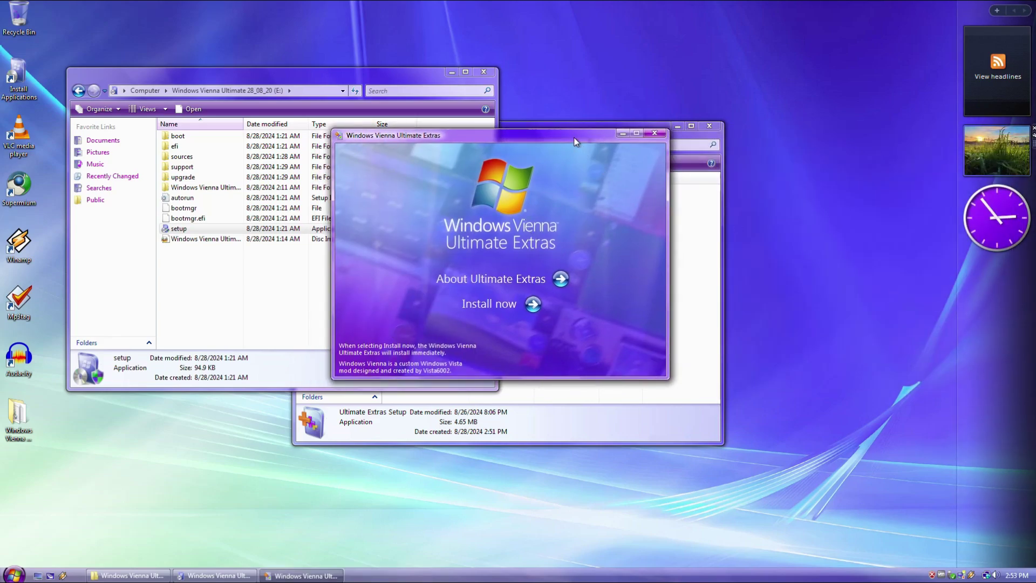
# - Review what Ultimate Extras includes, install it, and dismiss the finished file-copy console
pyautogui.moveTo(618, 136); pyautogui.dragTo(776, 147)
pyautogui.click(719, 290)
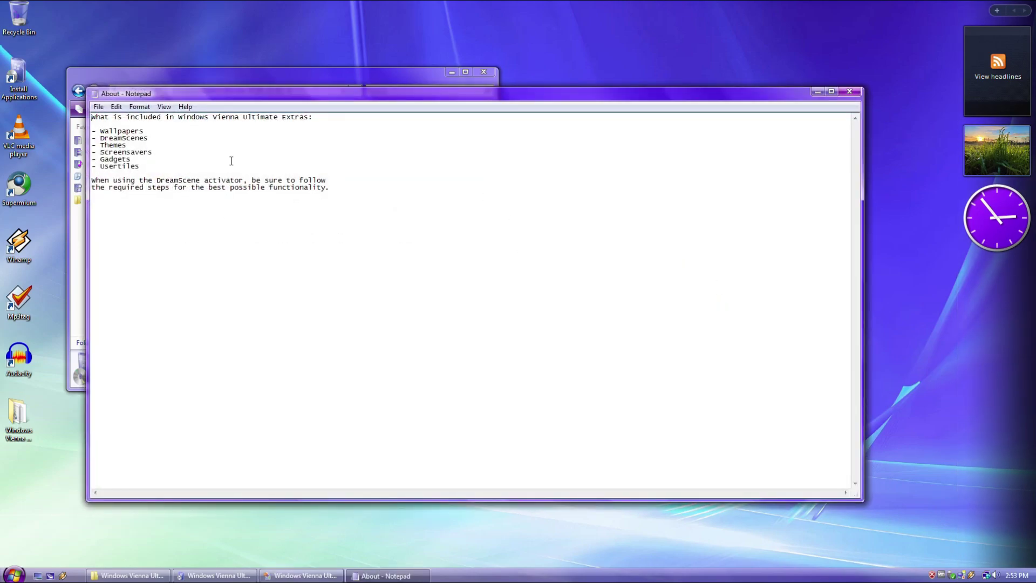
pyautogui.click(850, 92)
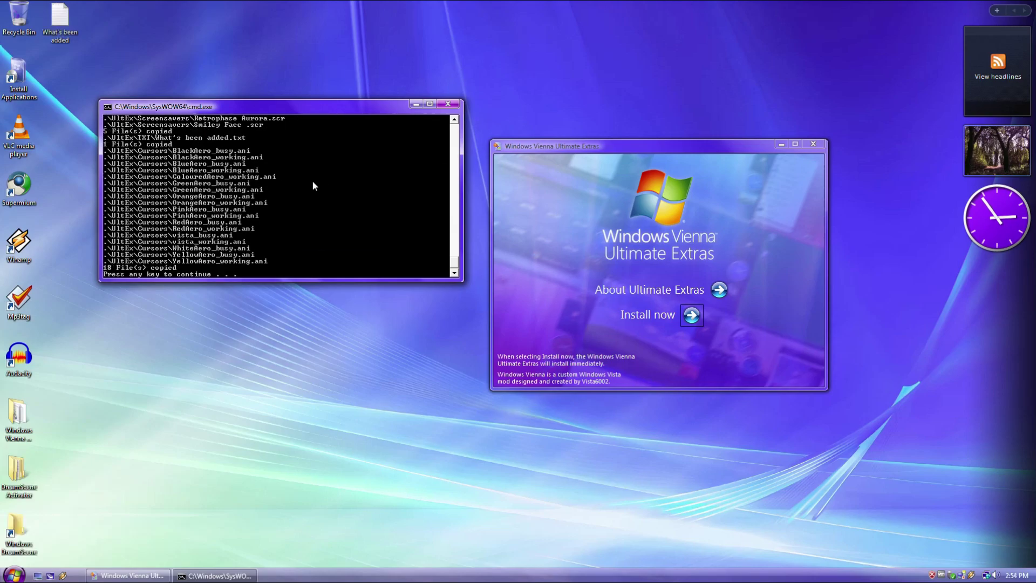
pyautogui.press('Return')
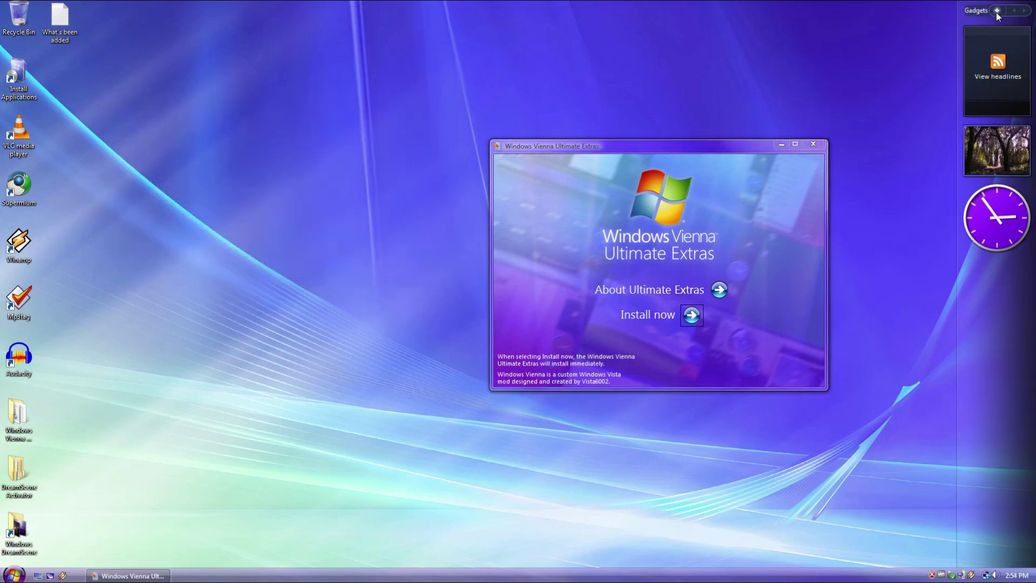
# - Browse both pages of the Gadget Gallery, then close it and the extras launcher
pyautogui.click(997, 11)
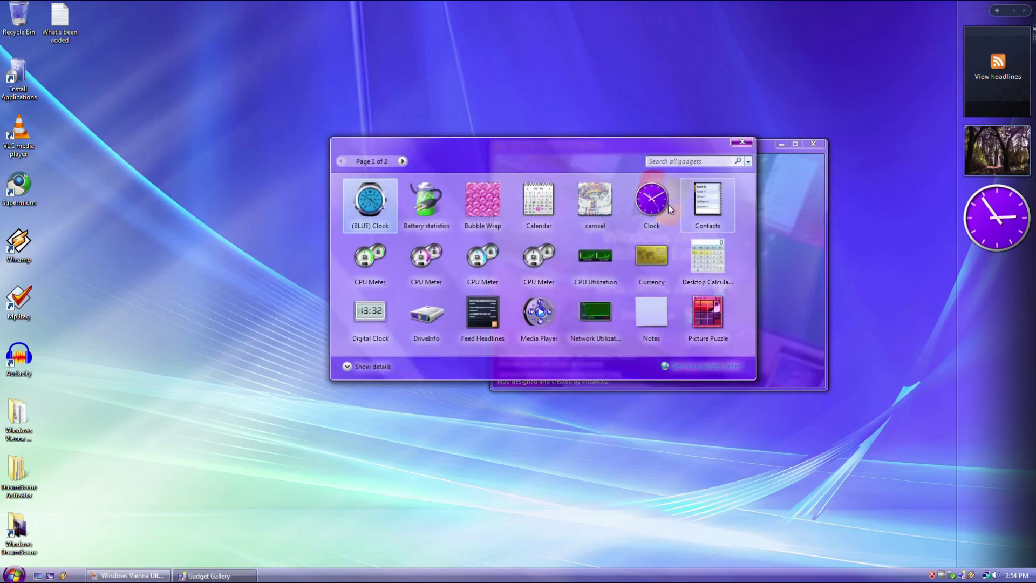
pyautogui.click(403, 162)
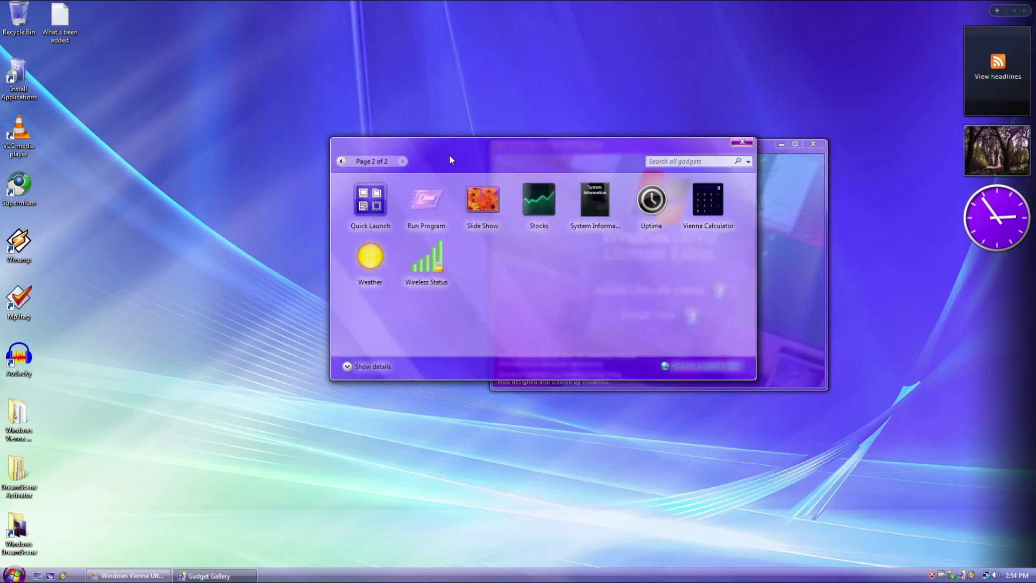
pyautogui.click(744, 142)
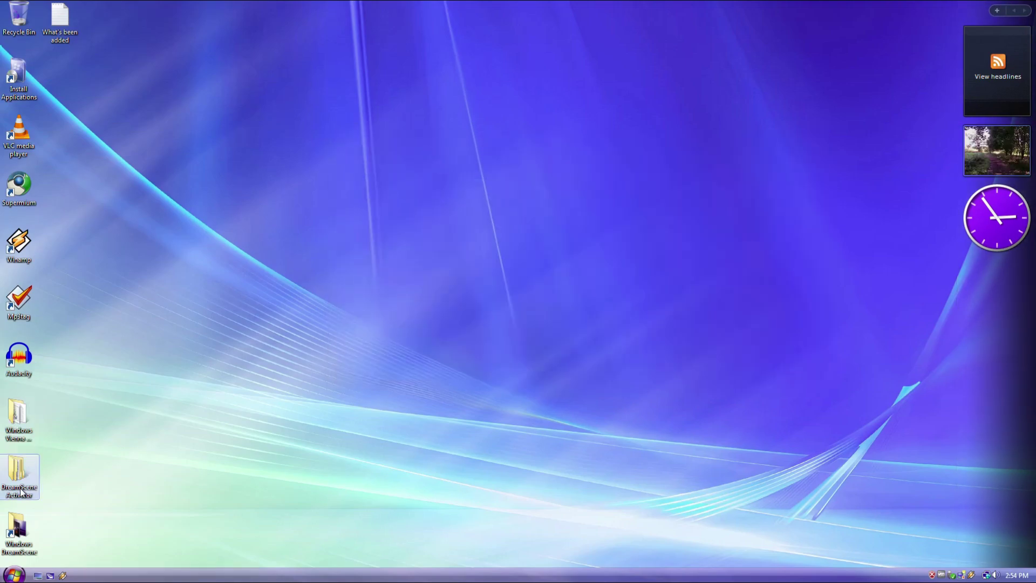
# - Run the DreamScene Activator Stage 1 program as administrator
pyautogui.doubleClick(20, 499)
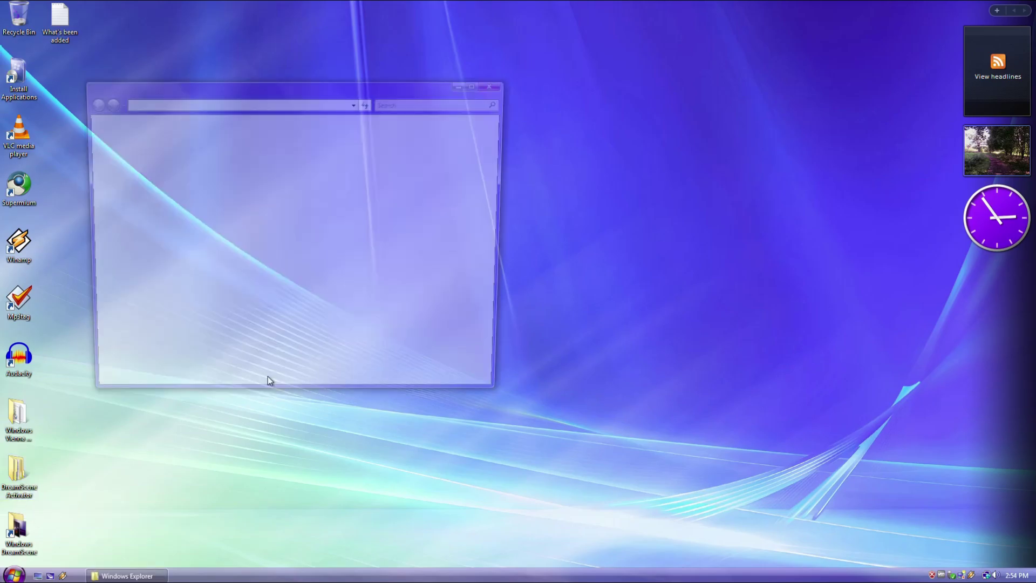
pyautogui.doubleClick(194, 148)
pyautogui.rightClick(208, 147)
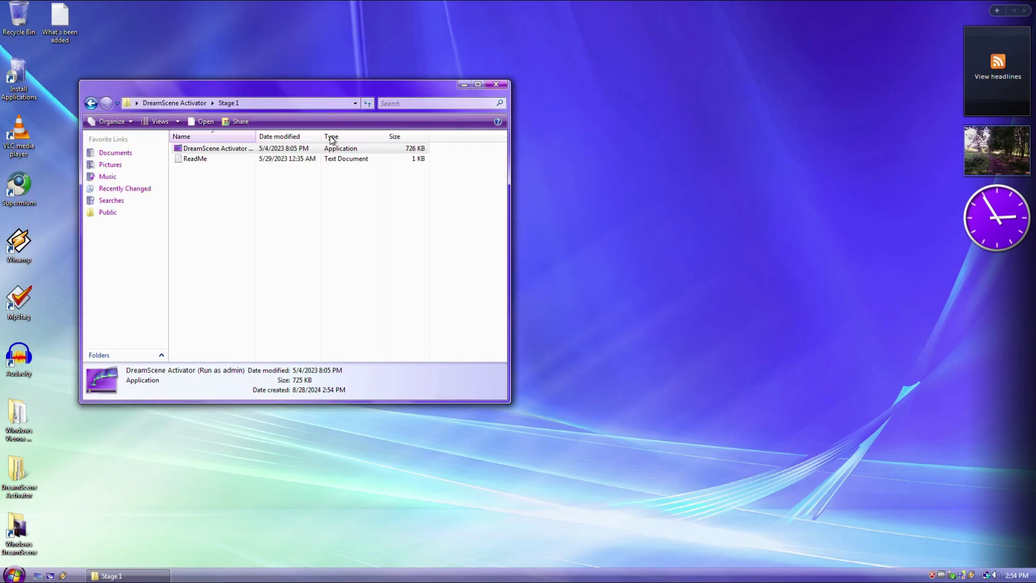
# - Run the Stage 2 changeicon script as administrator and let it continue to completion
pyautogui.click(174, 102)
pyautogui.doubleClick(213, 158)
pyautogui.rightClick(203, 149)
pyautogui.click(242, 196)
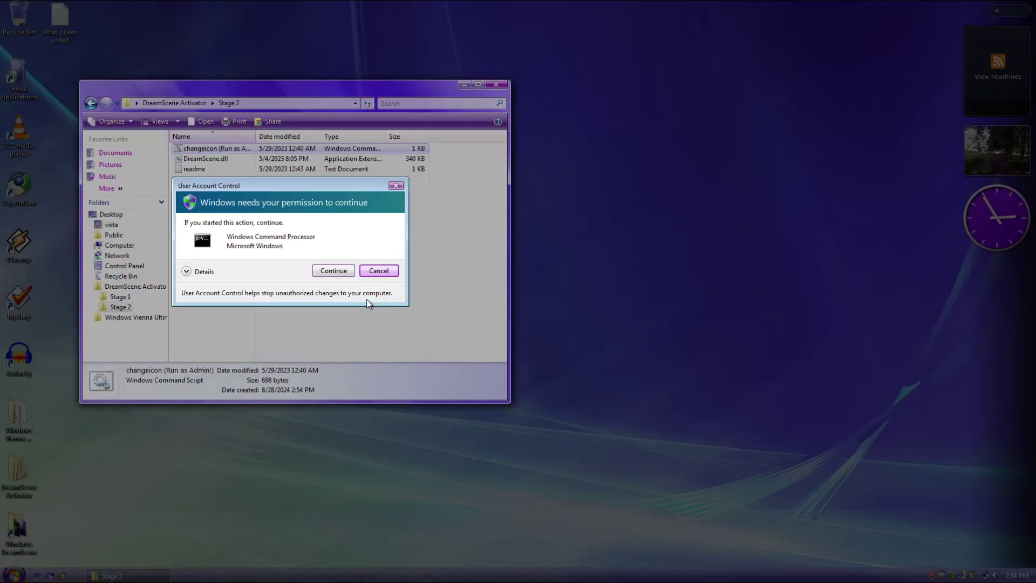
pyautogui.click(331, 335)
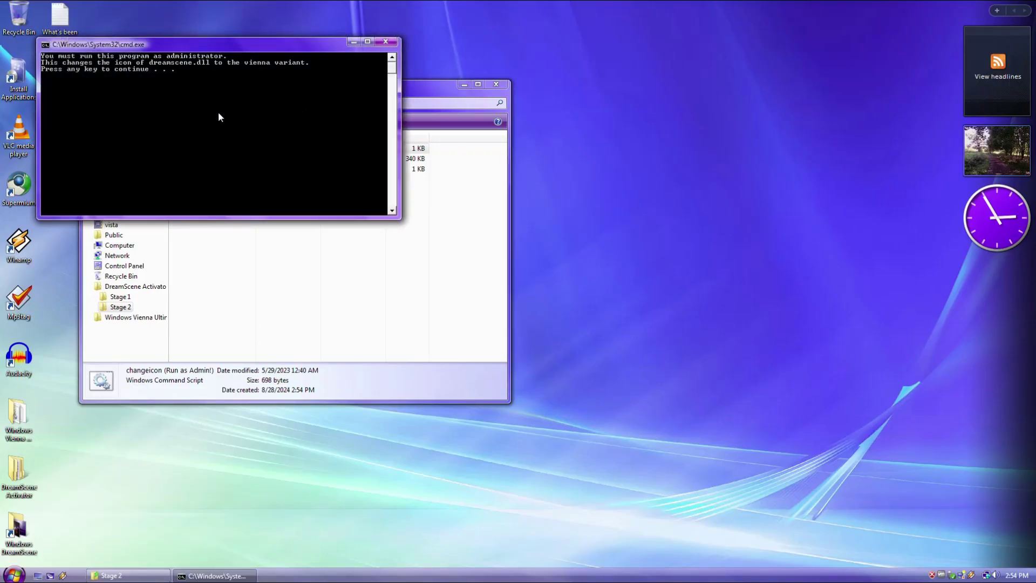
pyautogui.press('Return')
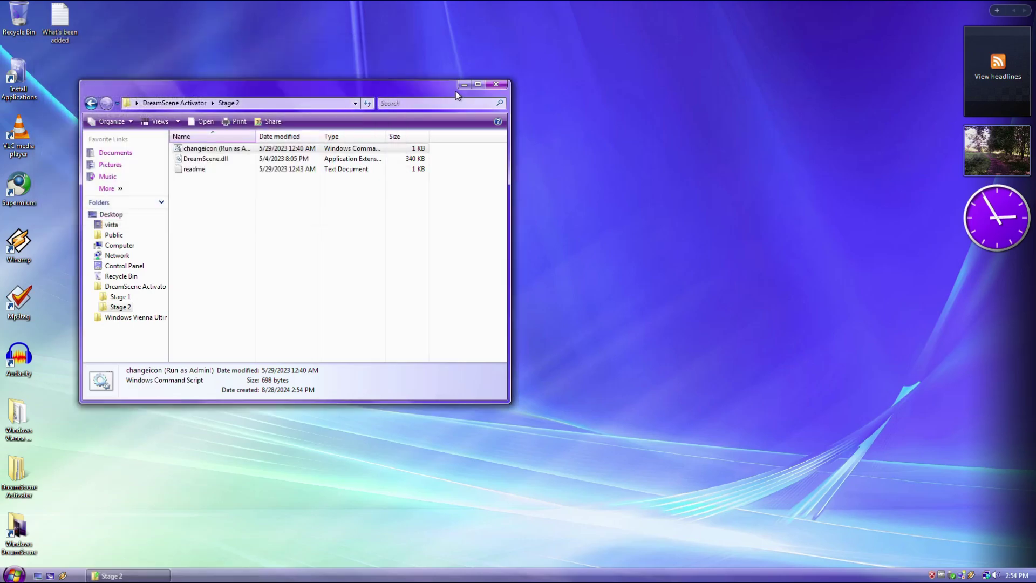
pyautogui.click(496, 84)
# - Log off and sign back in to finish the DreamScene activation
pyautogui.click(13, 575)
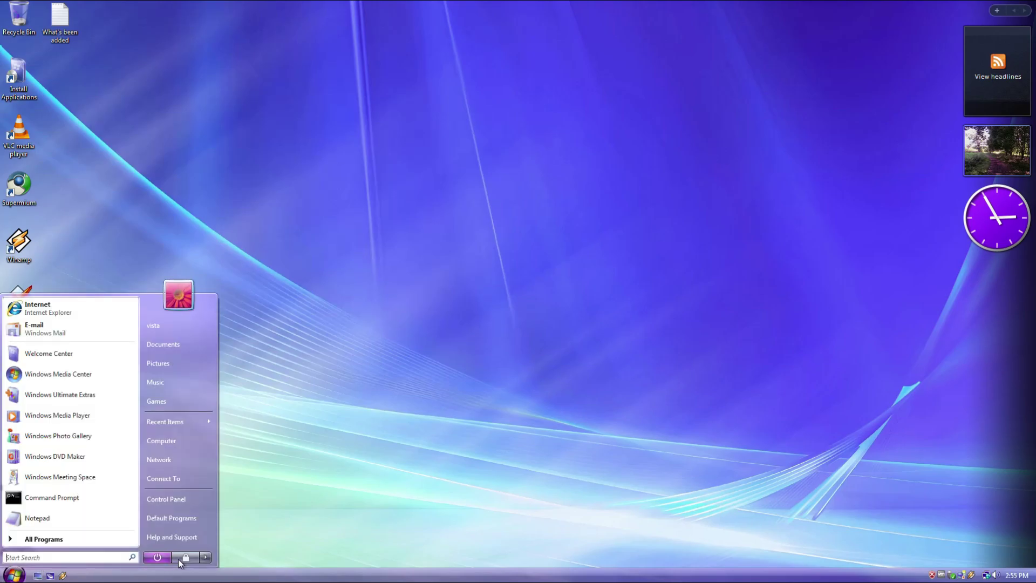
pyautogui.click(204, 560)
pyautogui.click(246, 500)
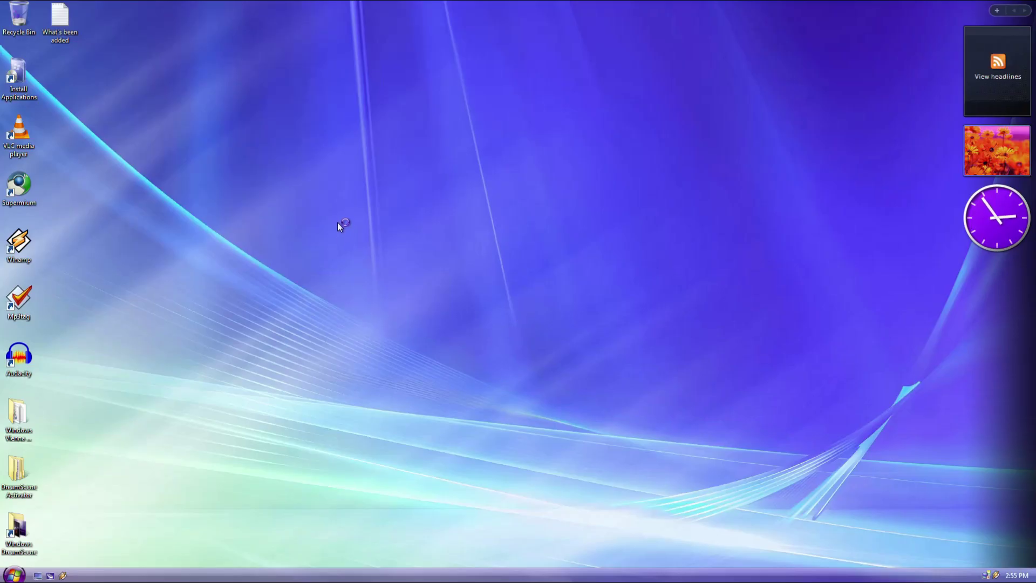
pyautogui.moveTo(341, 217); pyautogui.dragTo(631, 423)
# - Look at the Windows DreamScene videos folder, dismissing the antispyware warning, then close it
pyautogui.doubleClick(26, 534)
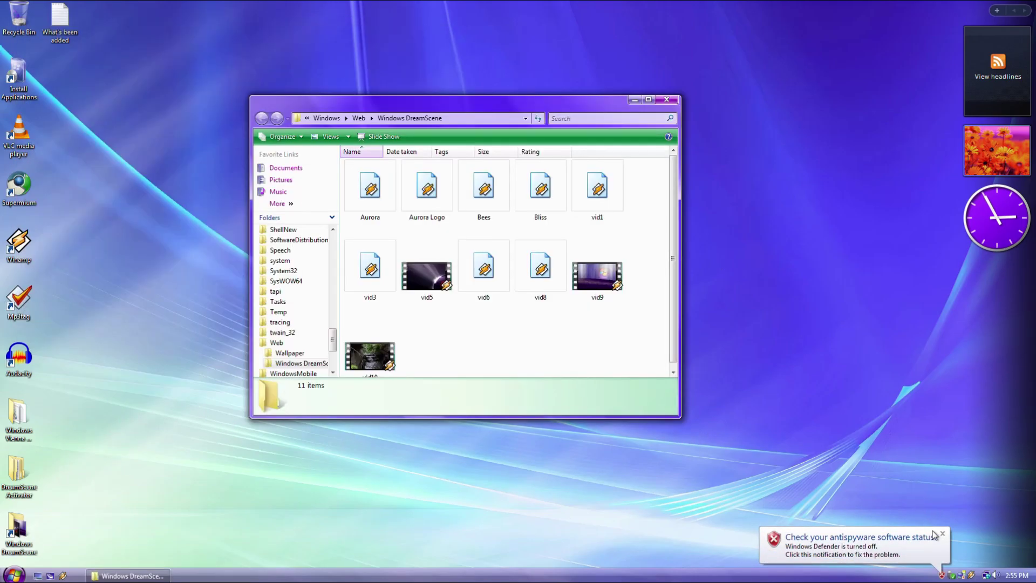
pyautogui.click(942, 534)
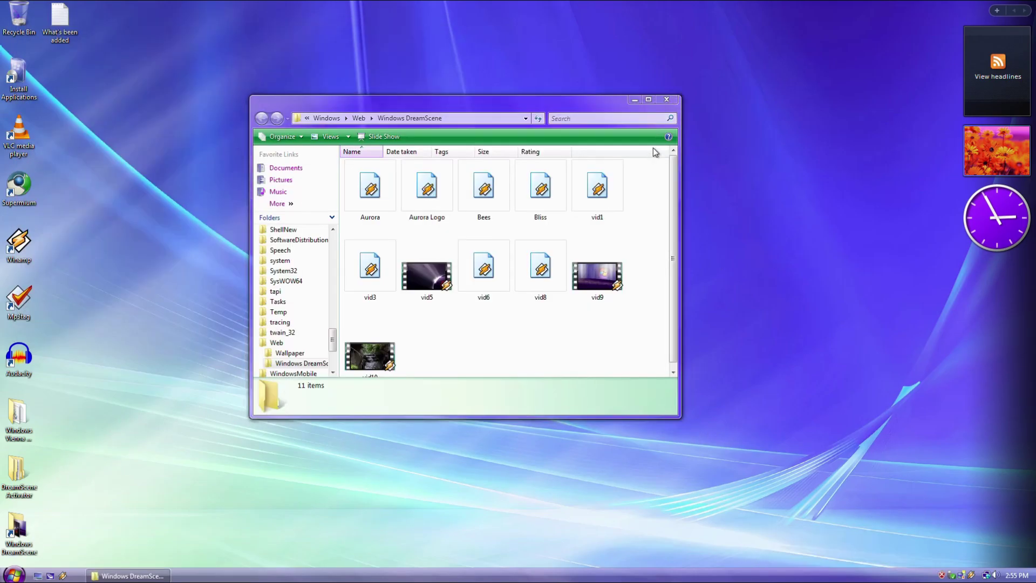
pyautogui.click(668, 100)
# - Set a DreamScene video as the background, trying Aurora Logo and ending on the last video
pyautogui.rightClick(643, 82)
pyautogui.click(639, 187)
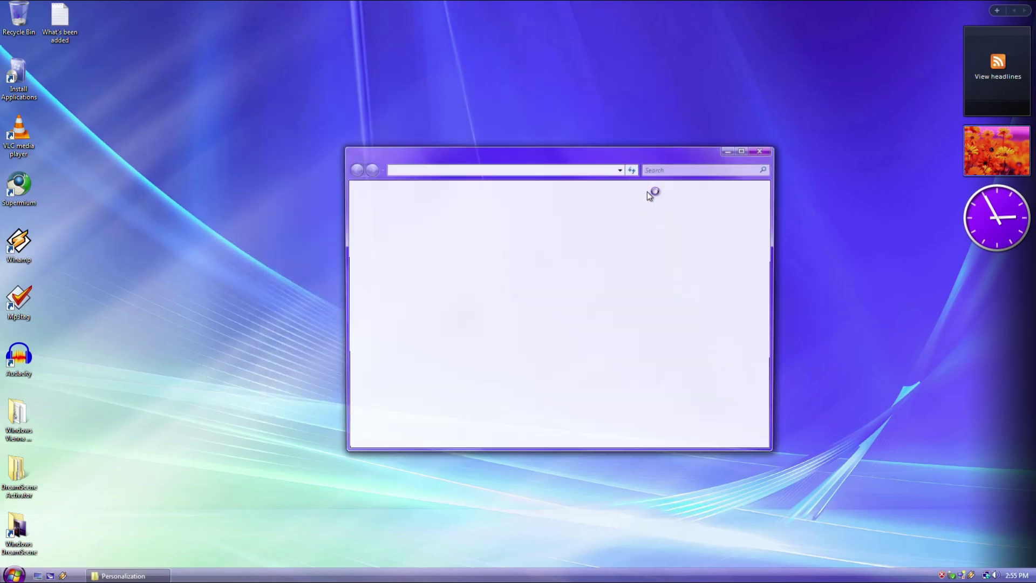
pyautogui.click(526, 237)
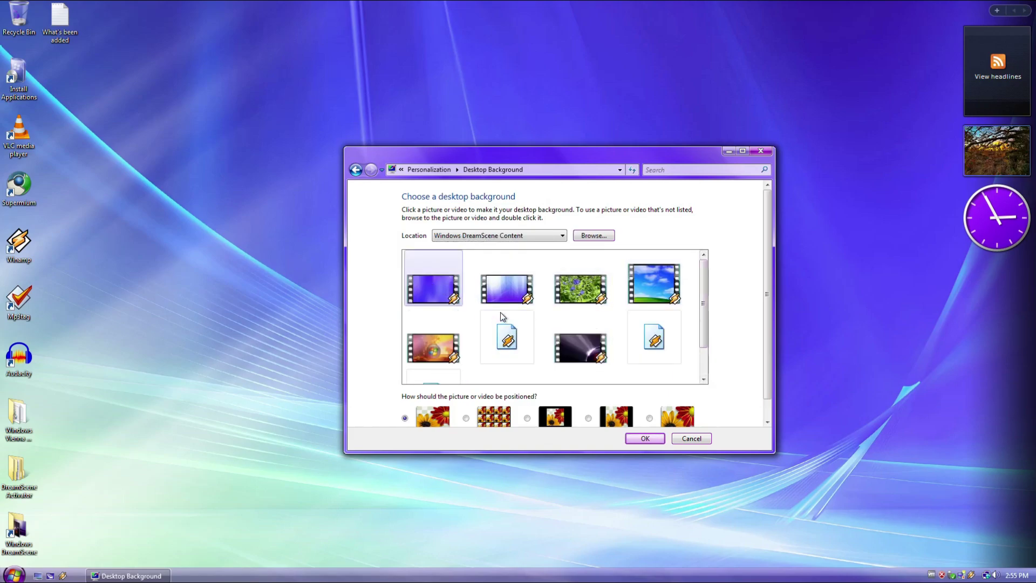
pyautogui.click(507, 294)
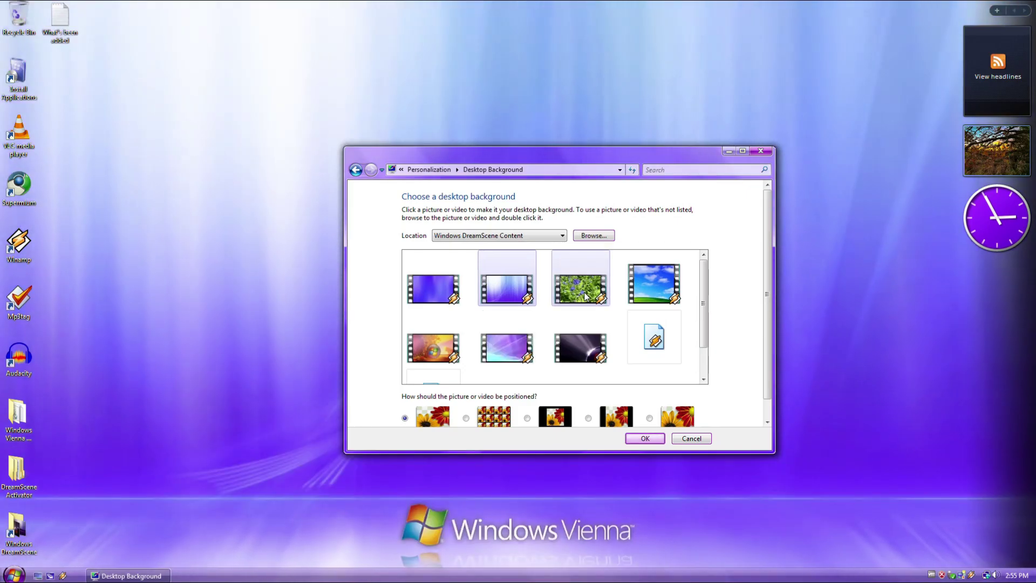
pyautogui.click(586, 296)
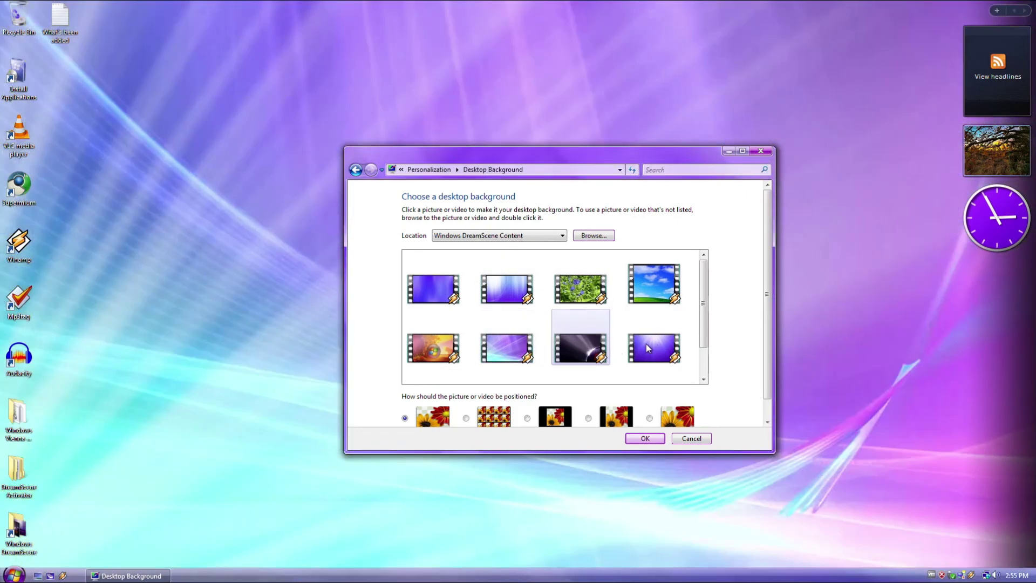
pyautogui.click(647, 345)
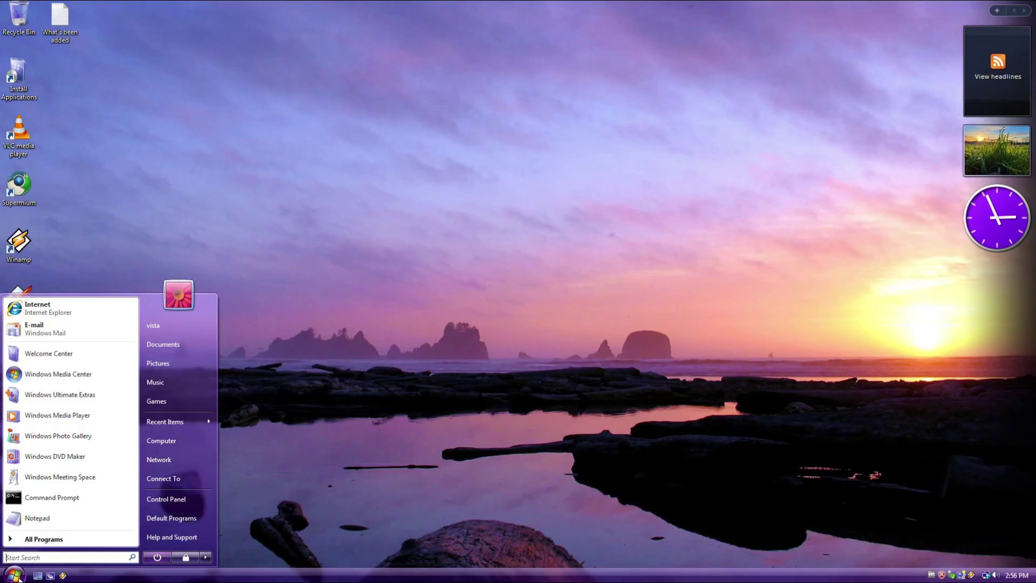
# - Leave the background settings and check the system properties from Computer
pyautogui.click(278, 375)
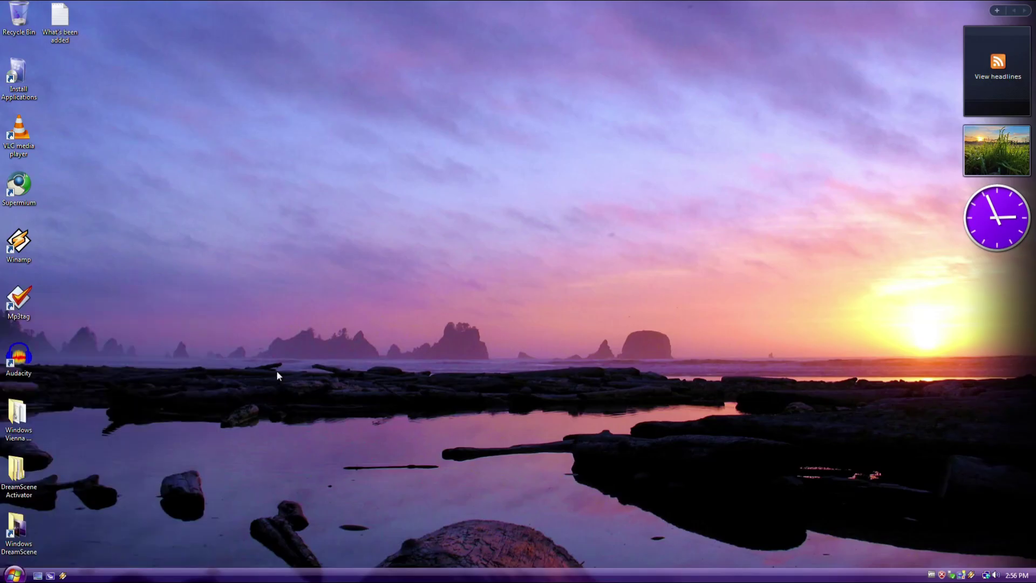
pyautogui.click(14, 575)
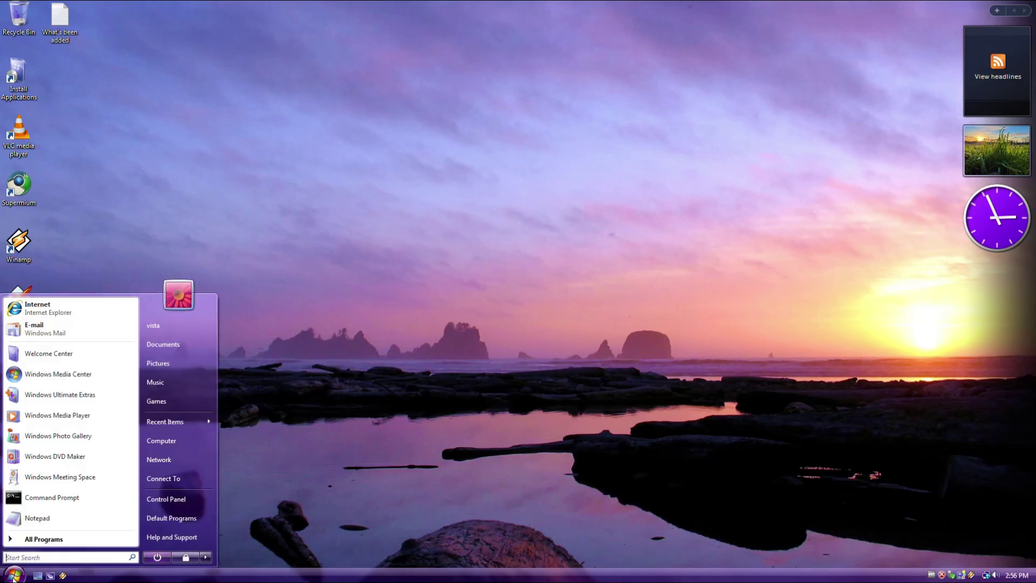
pyautogui.click(160, 436)
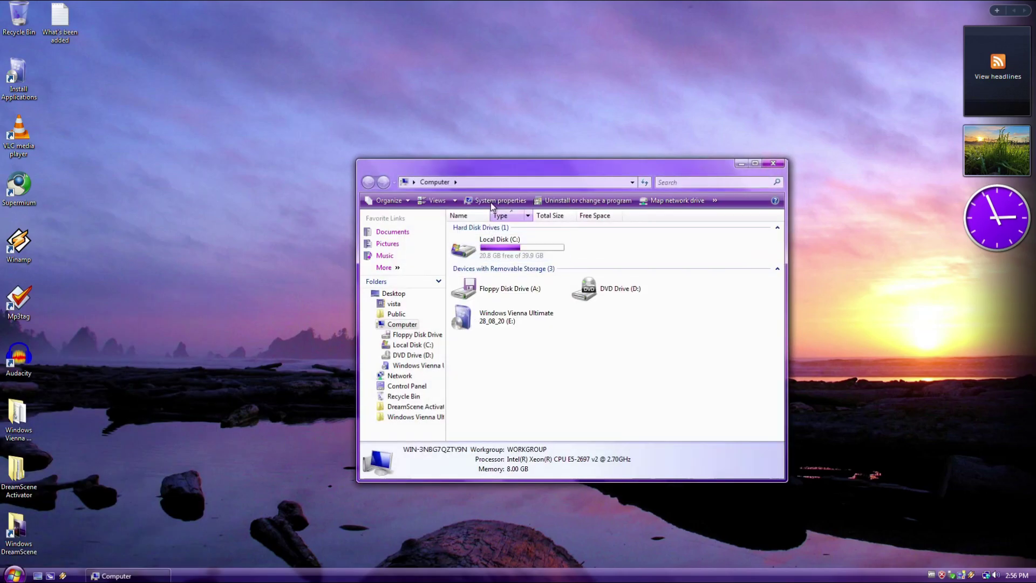
pyautogui.click(493, 213)
pyautogui.click(778, 163)
# - Apply the Windows Chartreuse theme, then open Computer to see the green look
pyautogui.rightClick(524, 138)
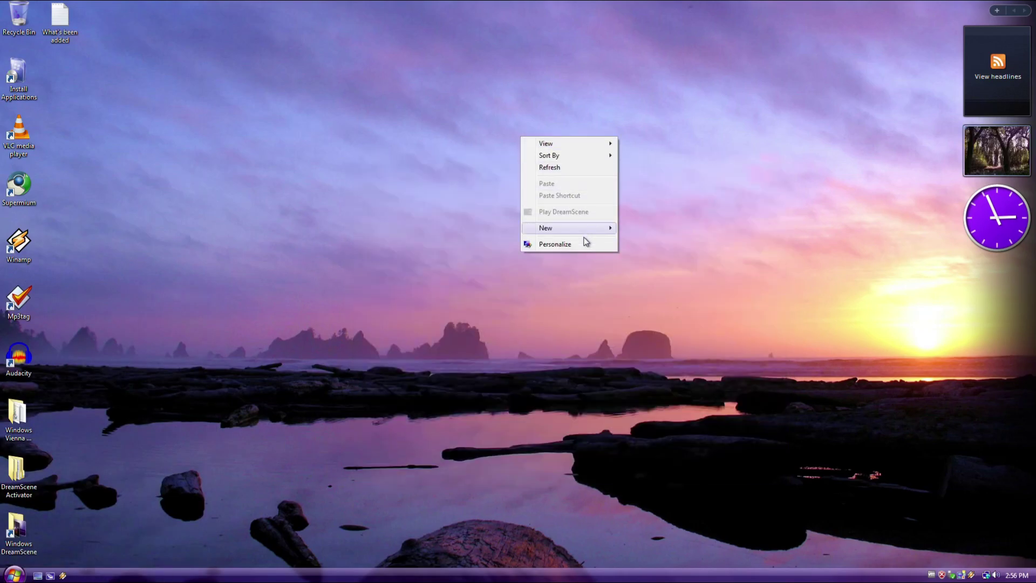
pyautogui.click(582, 241)
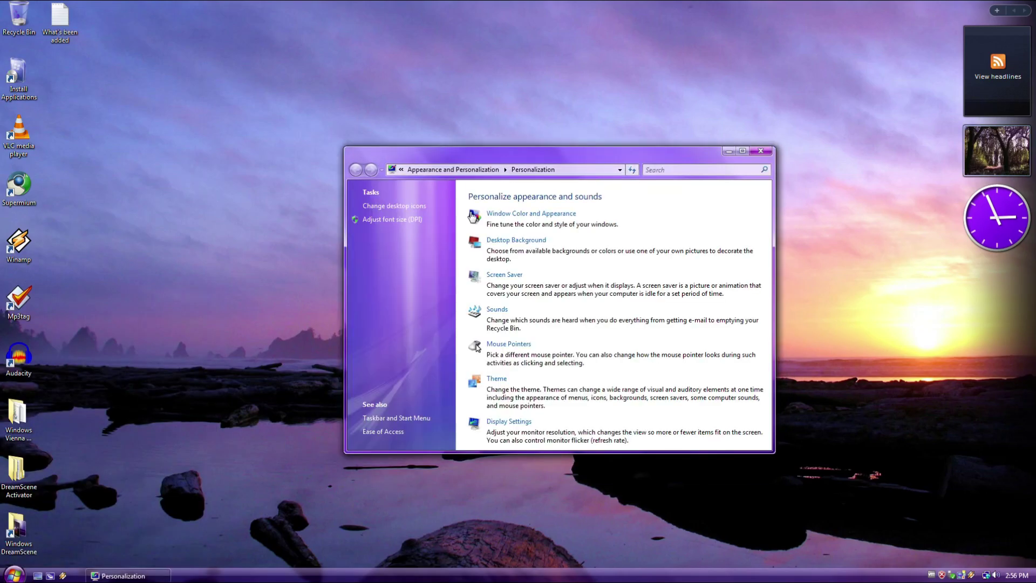
pyautogui.click(497, 379)
pyautogui.click(185, 184)
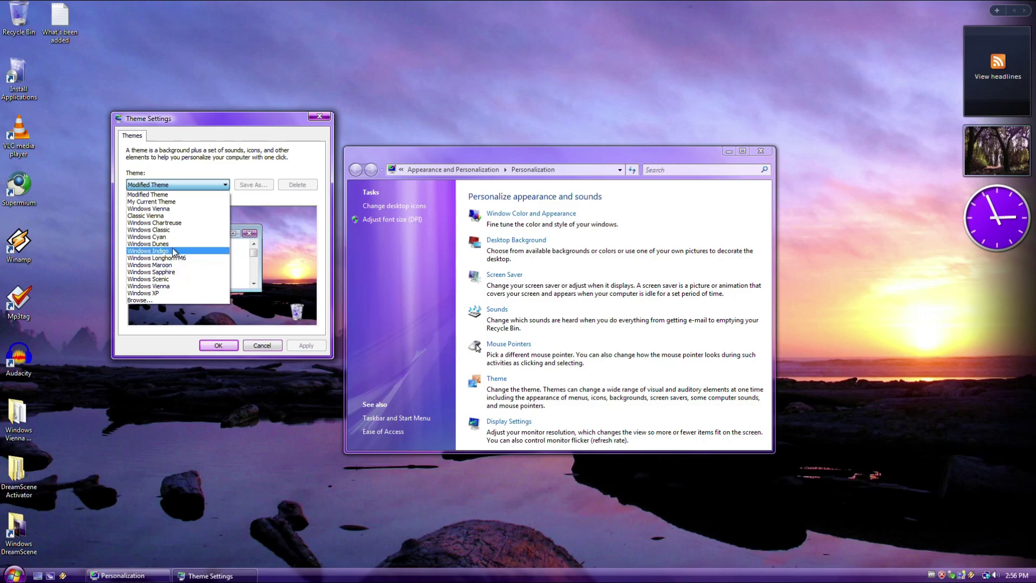
pyautogui.click(172, 224)
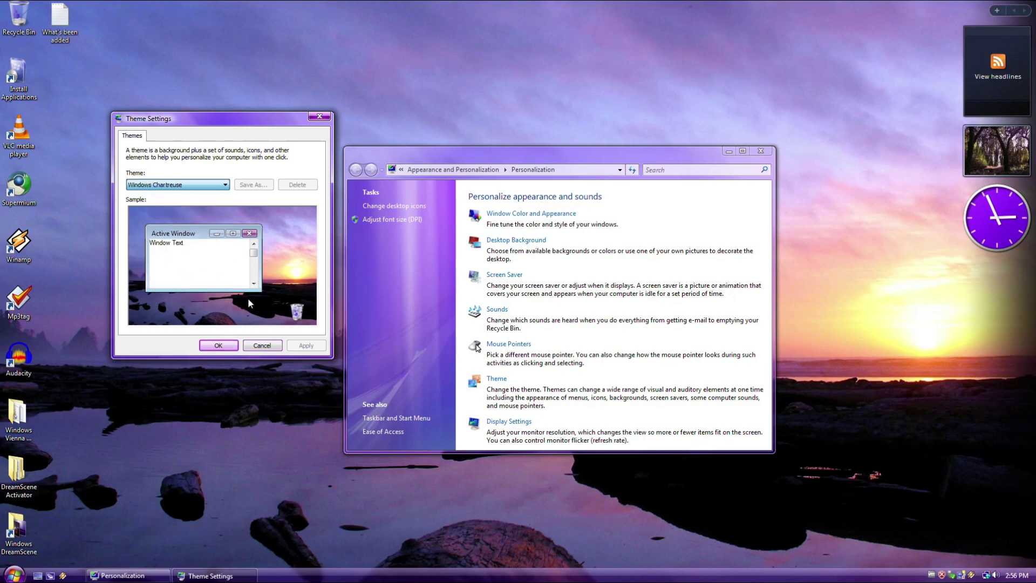
pyautogui.click(300, 346)
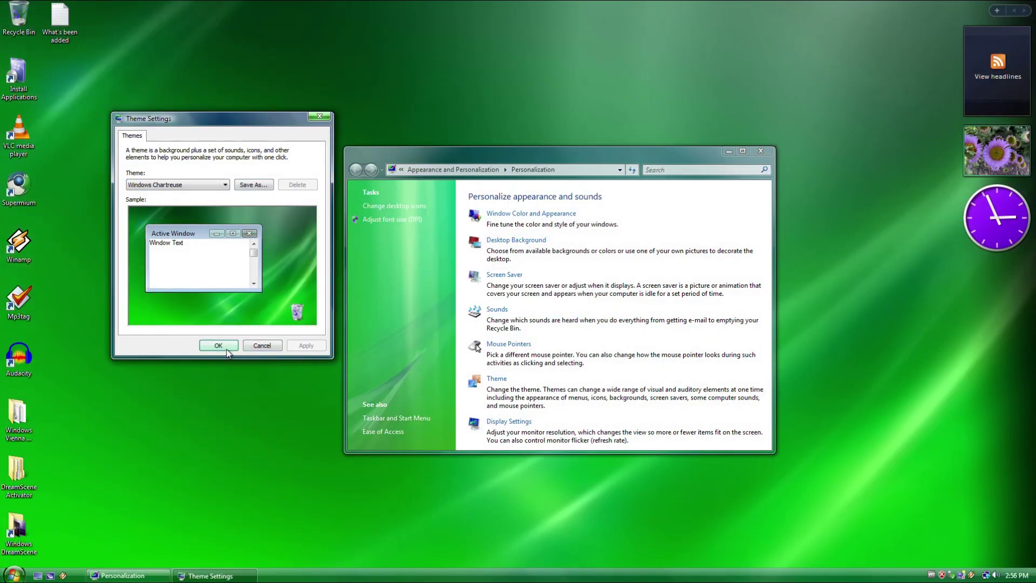
pyautogui.click(226, 348)
pyautogui.click(768, 154)
pyautogui.click(14, 575)
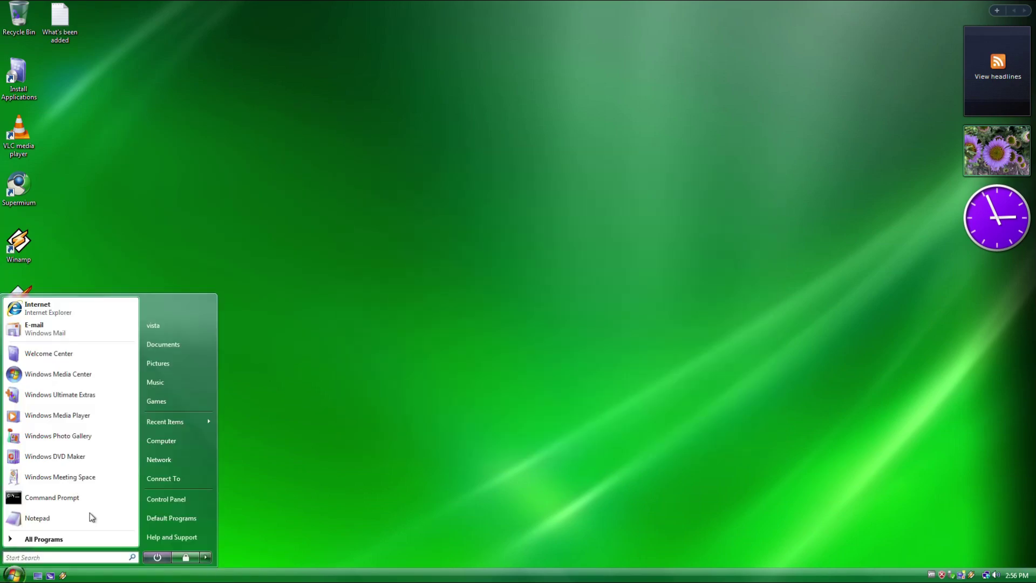
pyautogui.click(176, 455)
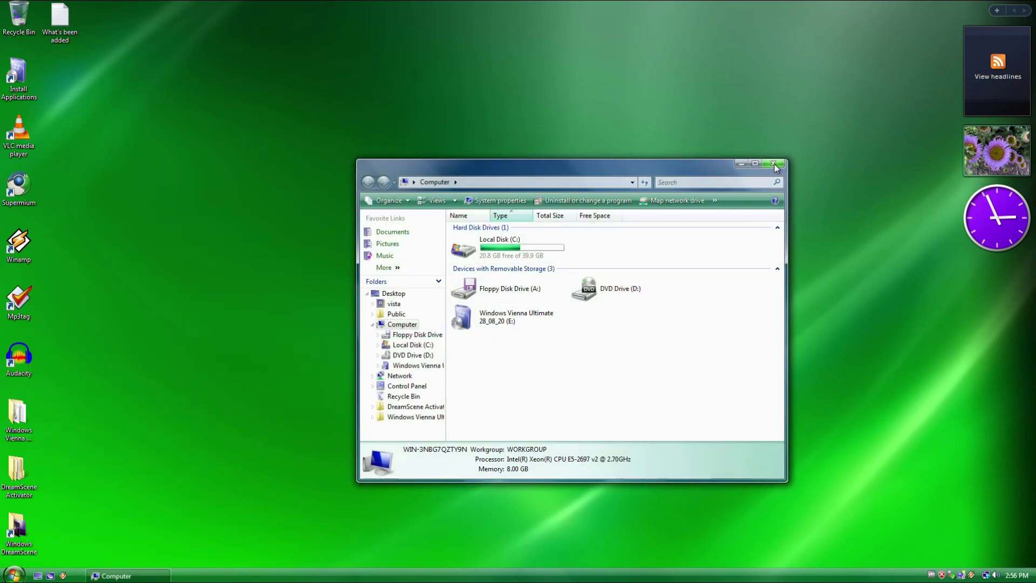
# - Set the river-and-meadow photo as the desktop background
pyautogui.click(768, 165)
pyautogui.rightClick(631, 149)
pyautogui.click(564, 258)
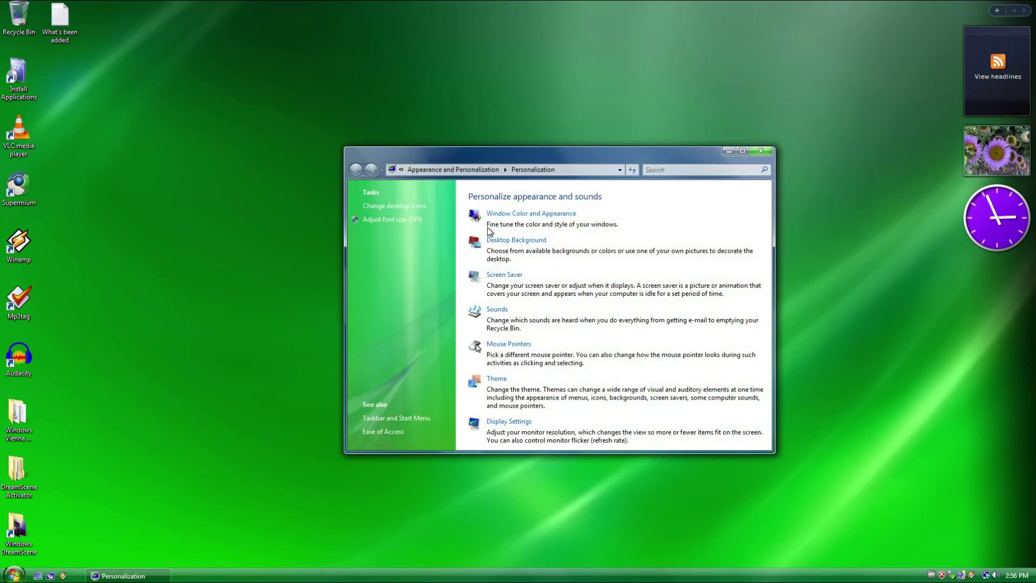
pyautogui.click(494, 240)
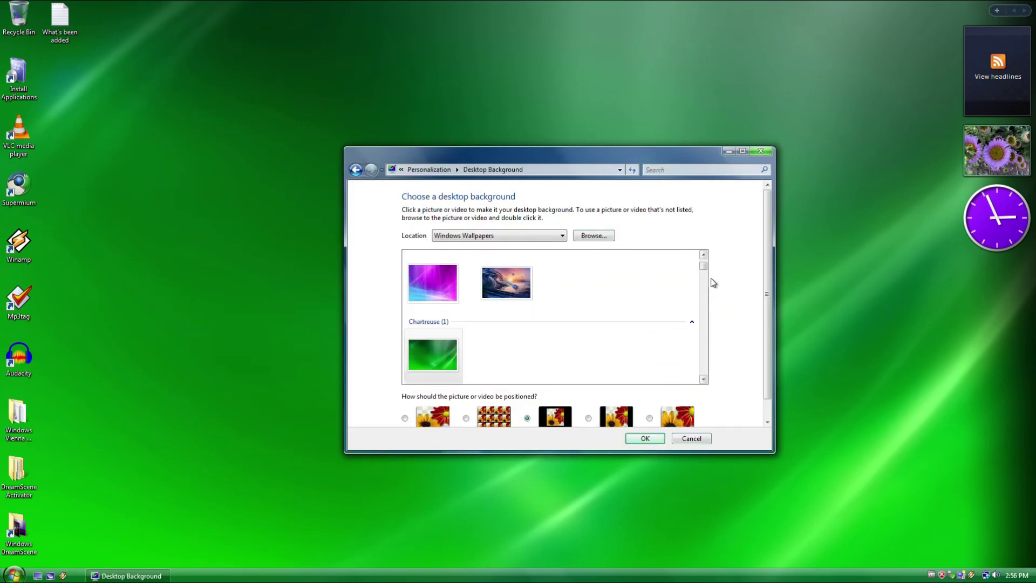
pyautogui.moveTo(708, 268); pyautogui.dragTo(708, 273)
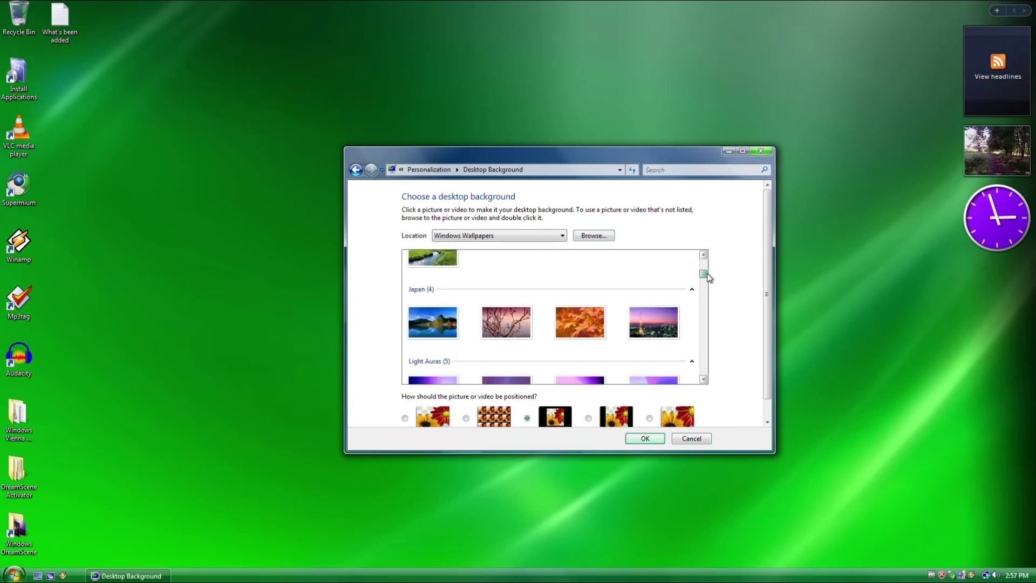
pyautogui.scroll(1, 584, 289)
pyautogui.click(433, 282)
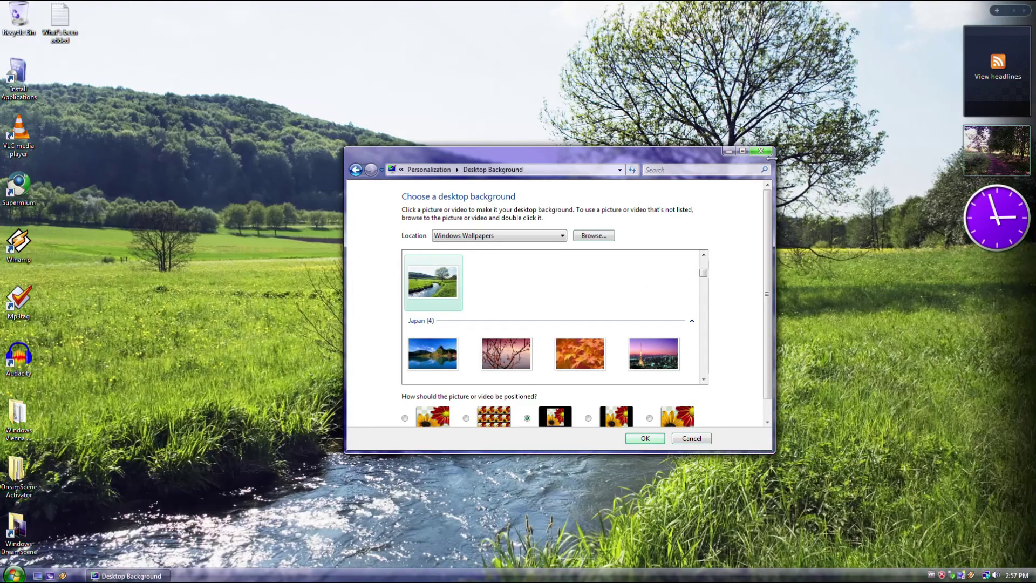
pyautogui.click(761, 150)
# - Open and close Computer, then bring the Personalization settings up again
pyautogui.click(14, 574)
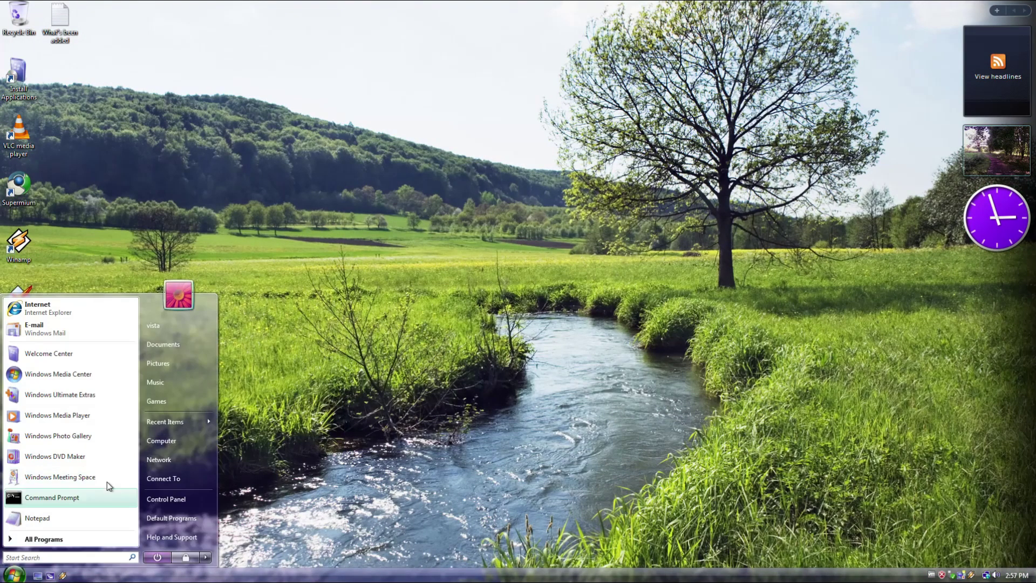
pyautogui.click(320, 383)
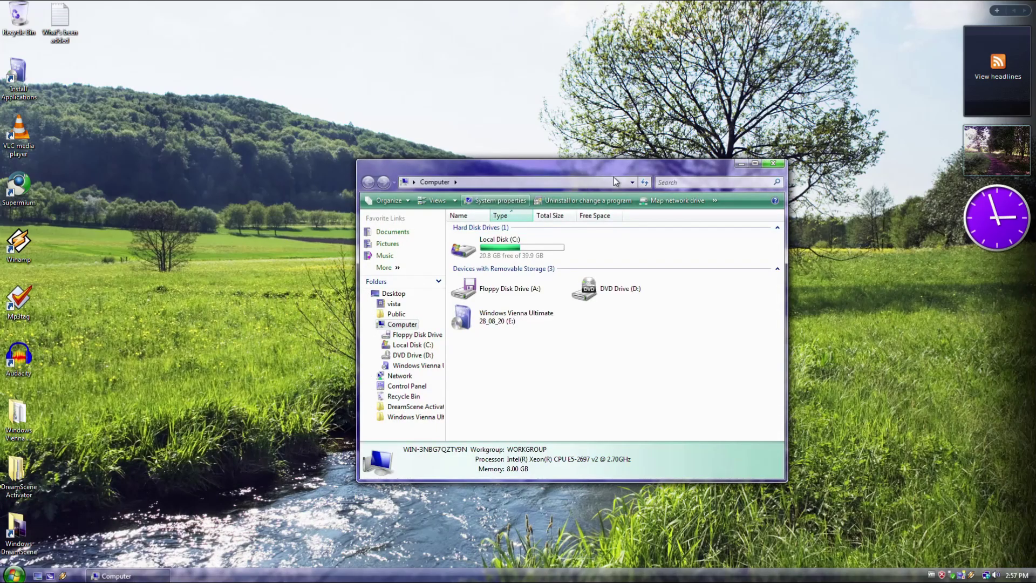
pyautogui.click(768, 169)
pyautogui.rightClick(416, 322)
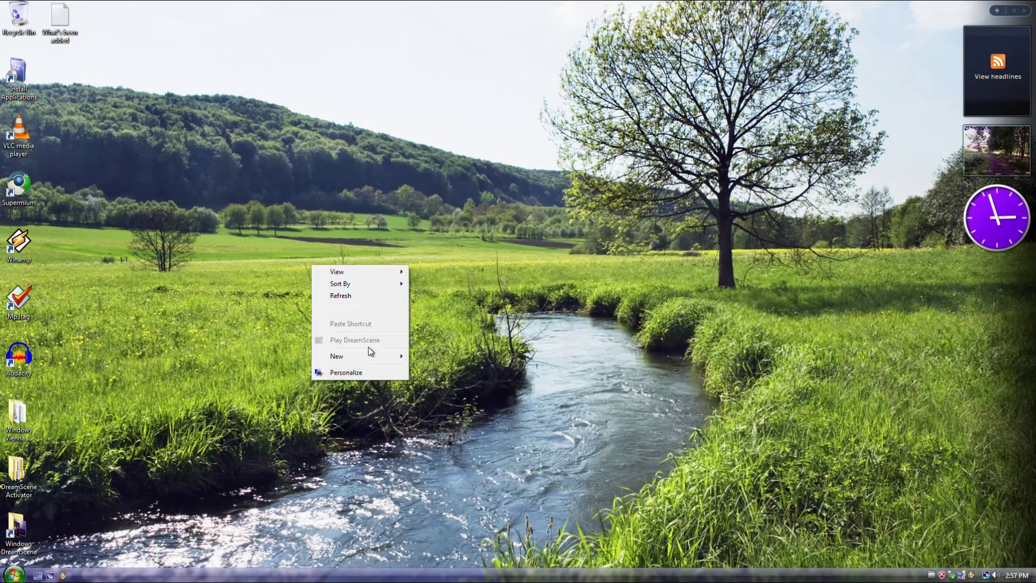
pyautogui.click(359, 371)
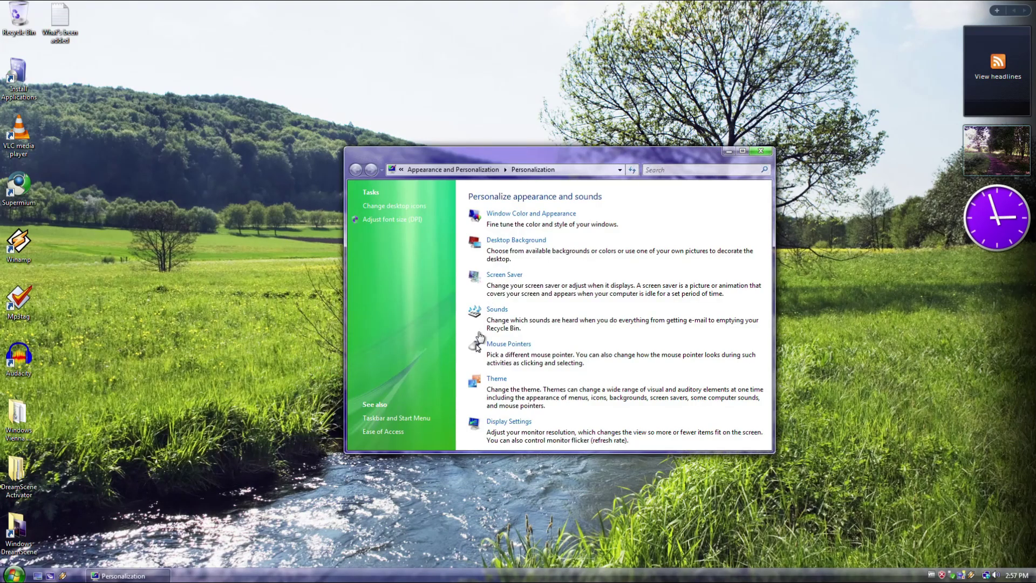
# - Apply the Windows Maroon theme
pyautogui.click(496, 379)
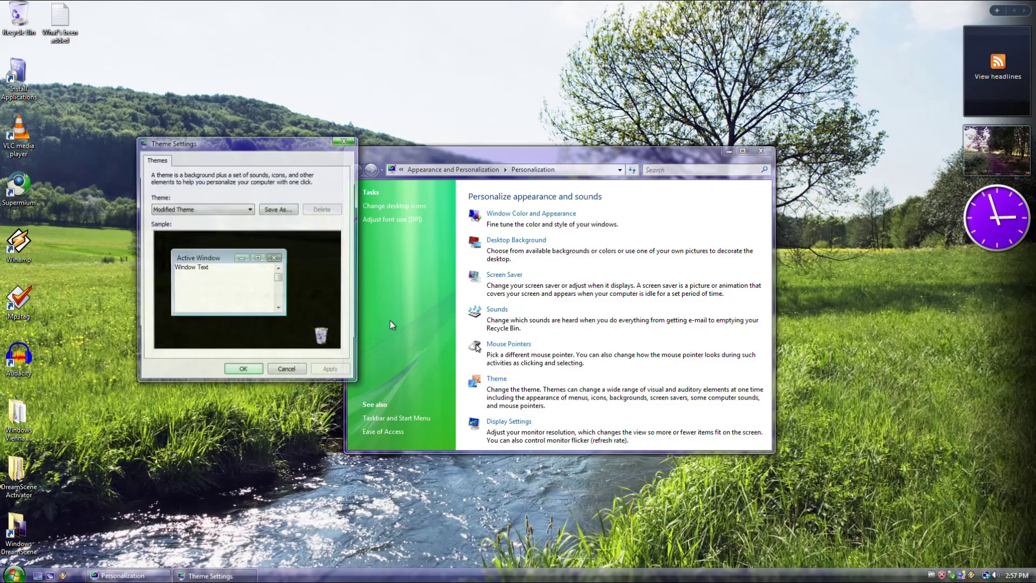
pyautogui.click(208, 211)
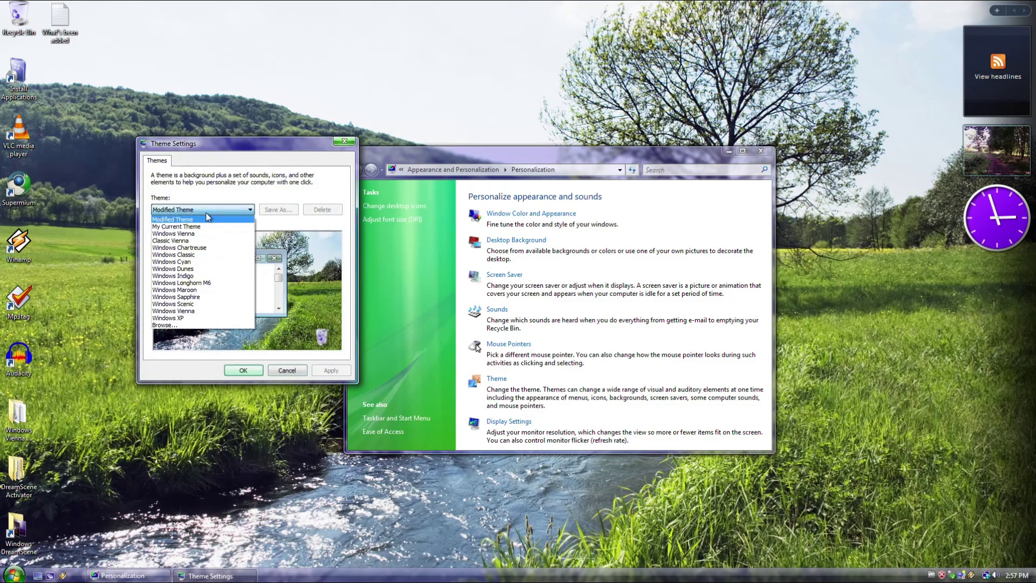
pyautogui.click(208, 290)
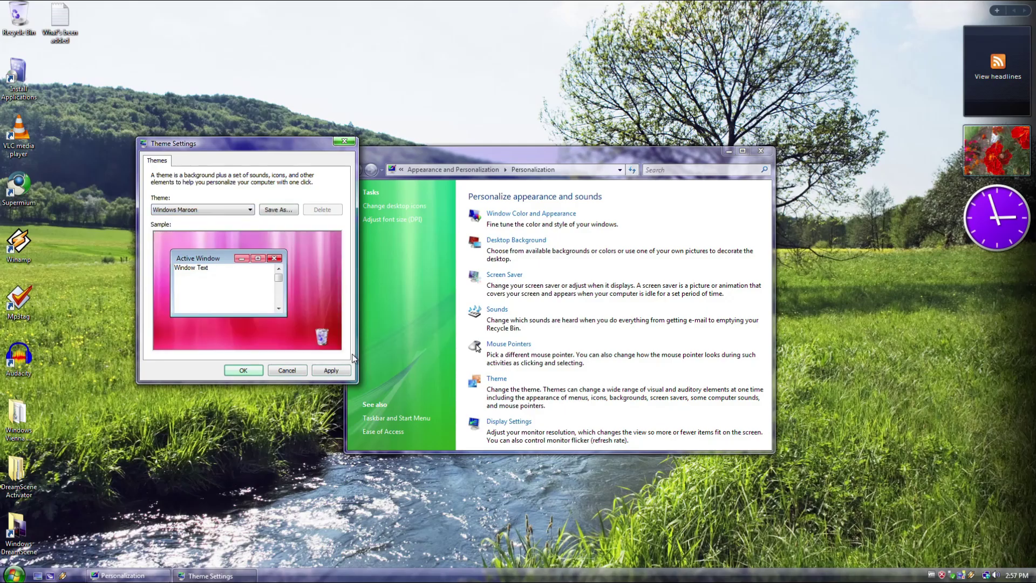
pyautogui.click(328, 371)
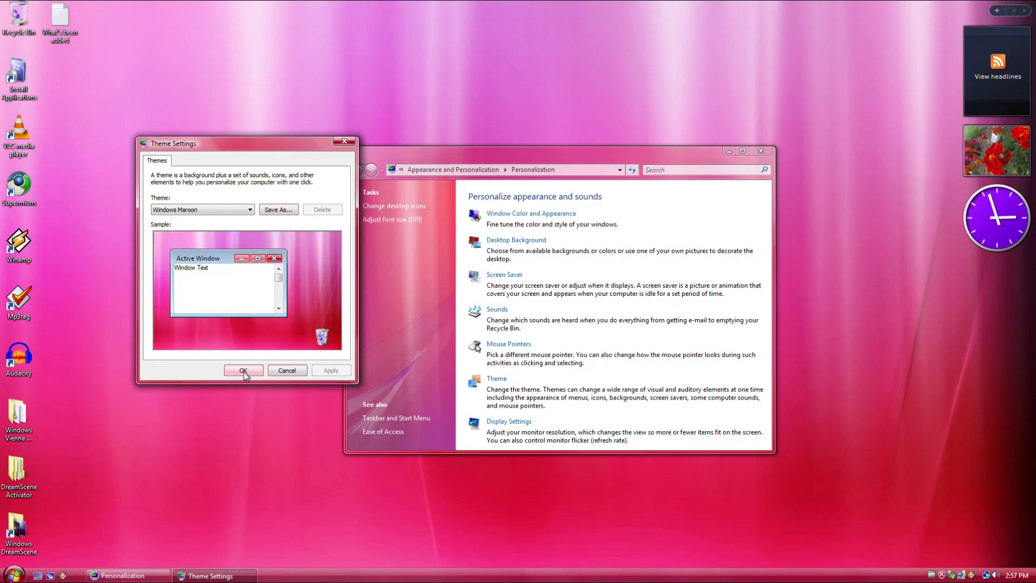
pyautogui.click(243, 371)
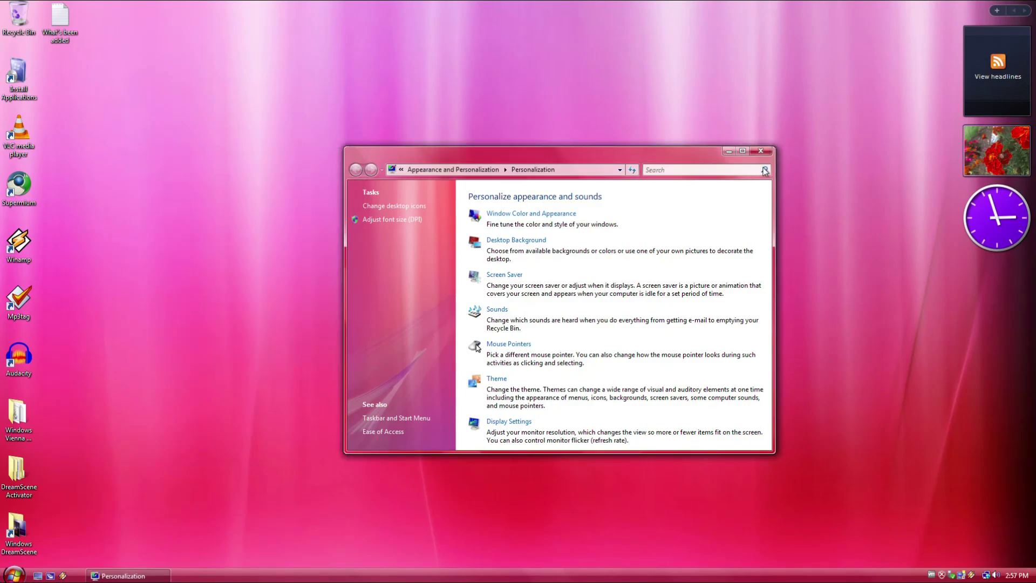
# - Set the violet-and-red petal close-up as the desktop wallpaper
pyautogui.click(727, 151)
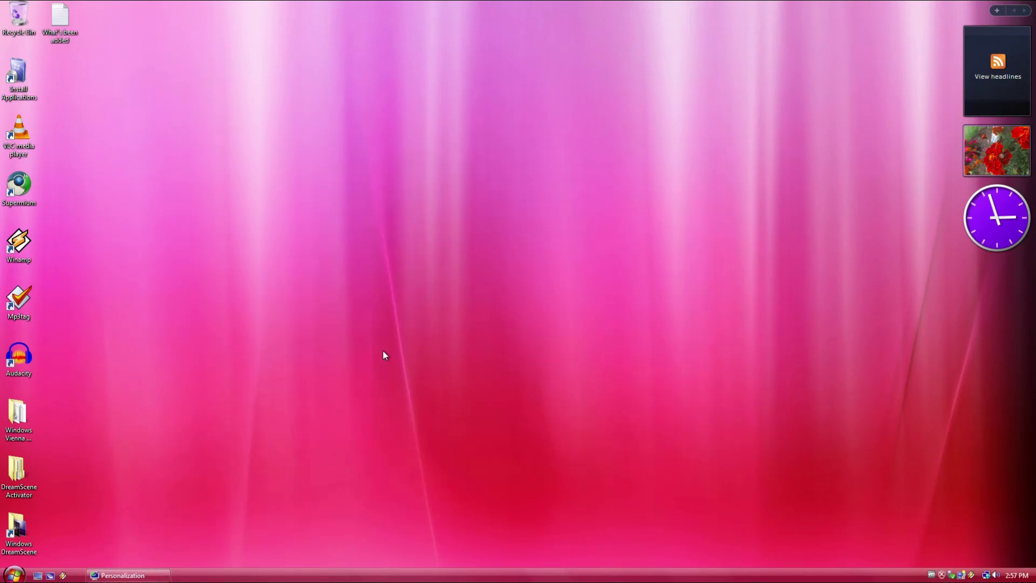
pyautogui.click(122, 575)
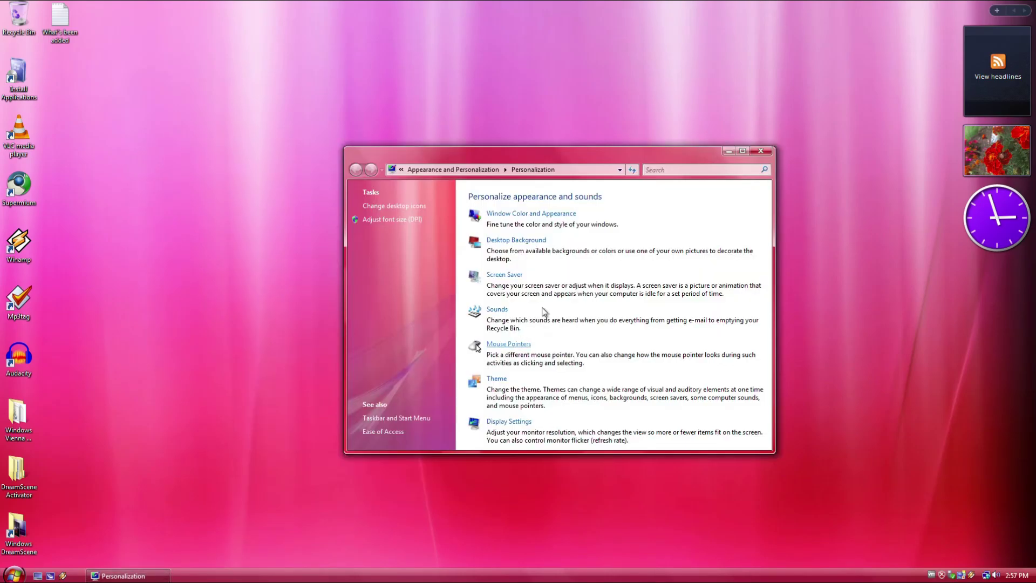
pyautogui.click(510, 238)
pyautogui.click(506, 324)
pyautogui.click(507, 326)
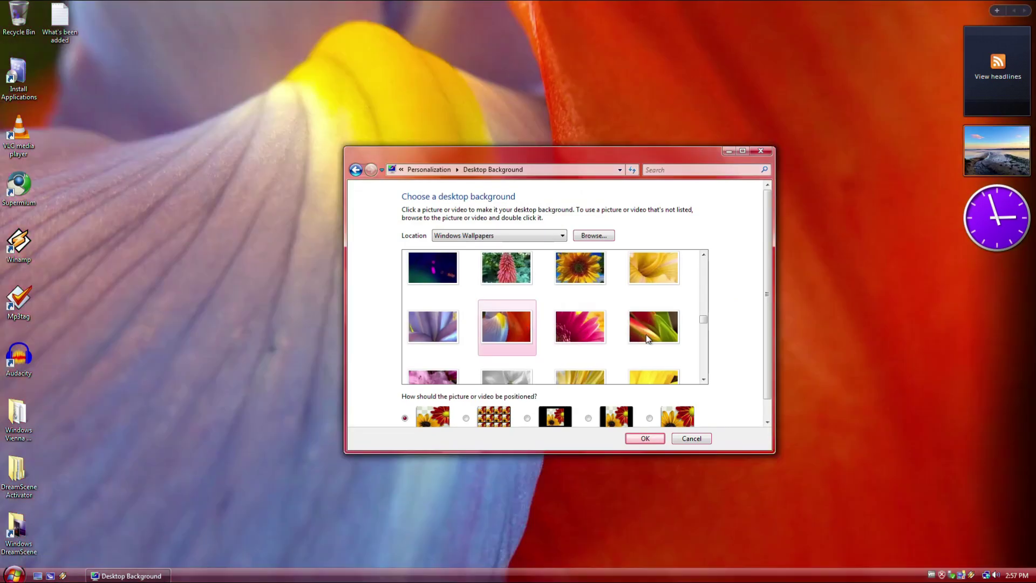
pyautogui.click(704, 378)
pyautogui.click(704, 379)
pyautogui.moveTo(738, 155); pyautogui.dragTo(643, 156)
pyautogui.click(666, 154)
# - Open Computer and select the Local Disk (C:) drive
pyautogui.click(16, 575)
pyautogui.click(2, 580)
pyautogui.click(2, 579)
pyautogui.click(168, 444)
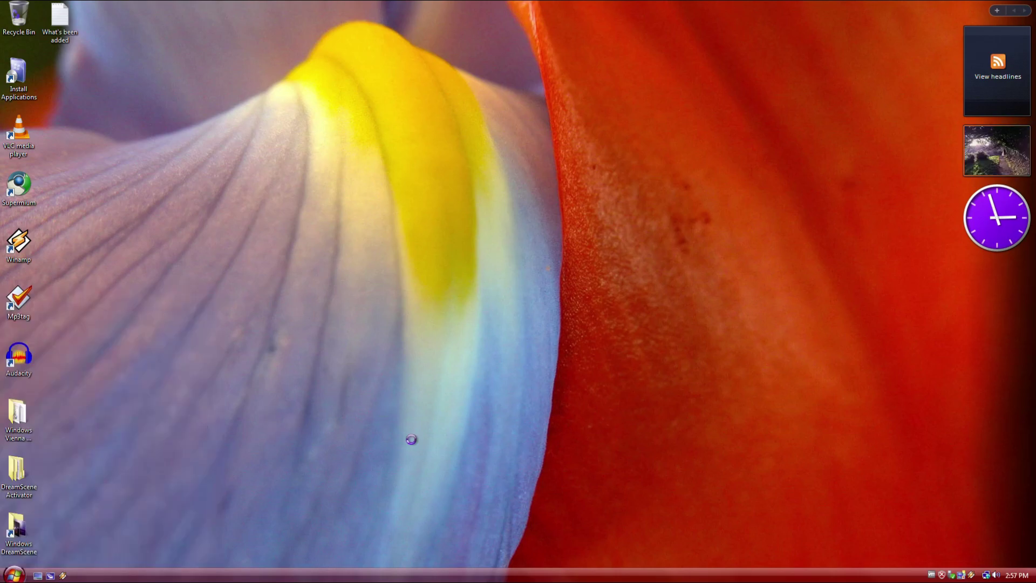
pyautogui.click(503, 228)
# - View the computer's system information, then close the System window
pyautogui.click(521, 201)
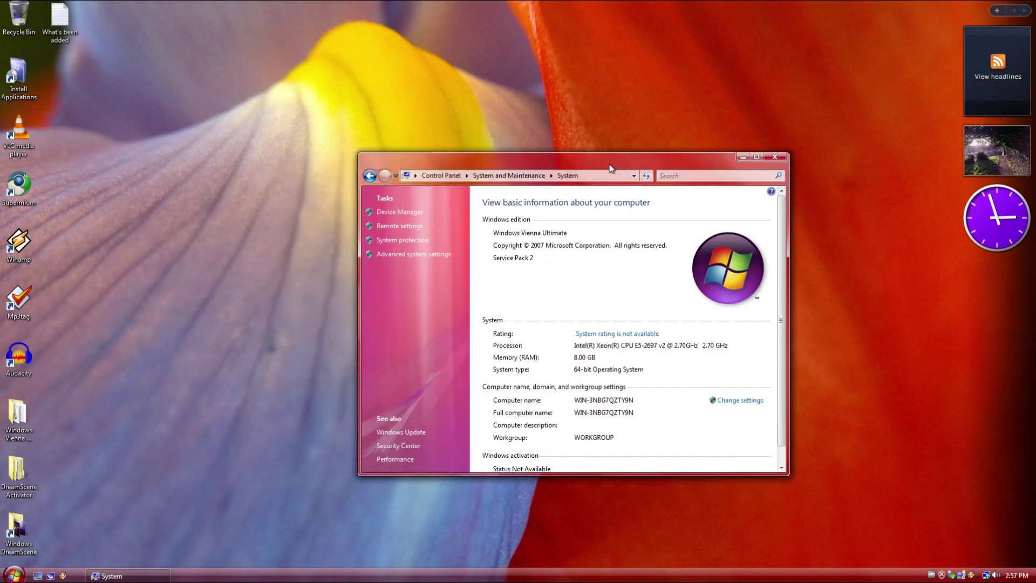
pyautogui.moveTo(609, 176); pyautogui.dragTo(548, 126)
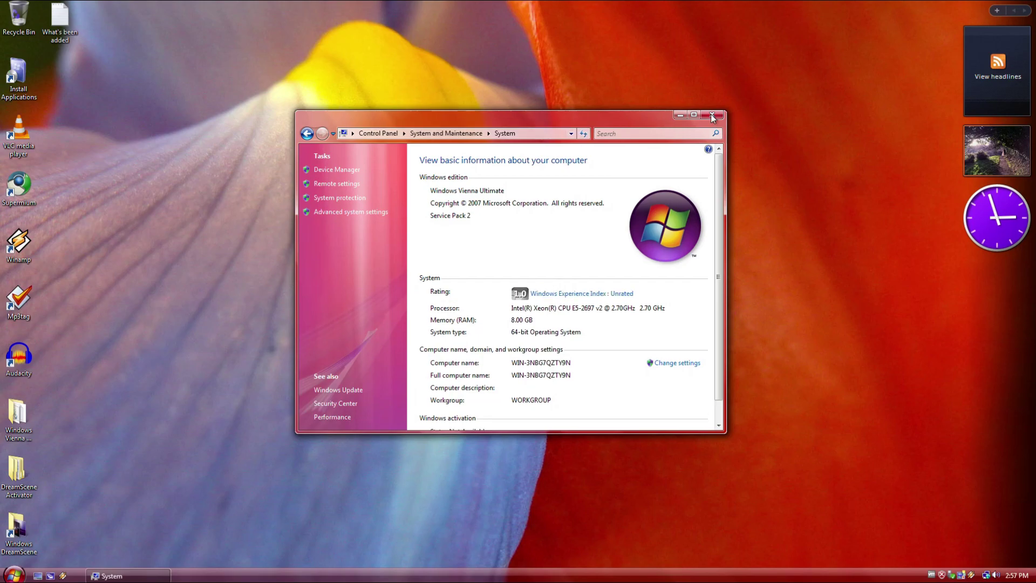
pyautogui.click(711, 114)
# - Look over the Screen Saver and Desktop Background settings in Personalization, then close it
pyautogui.rightClick(547, 102)
pyautogui.click(601, 216)
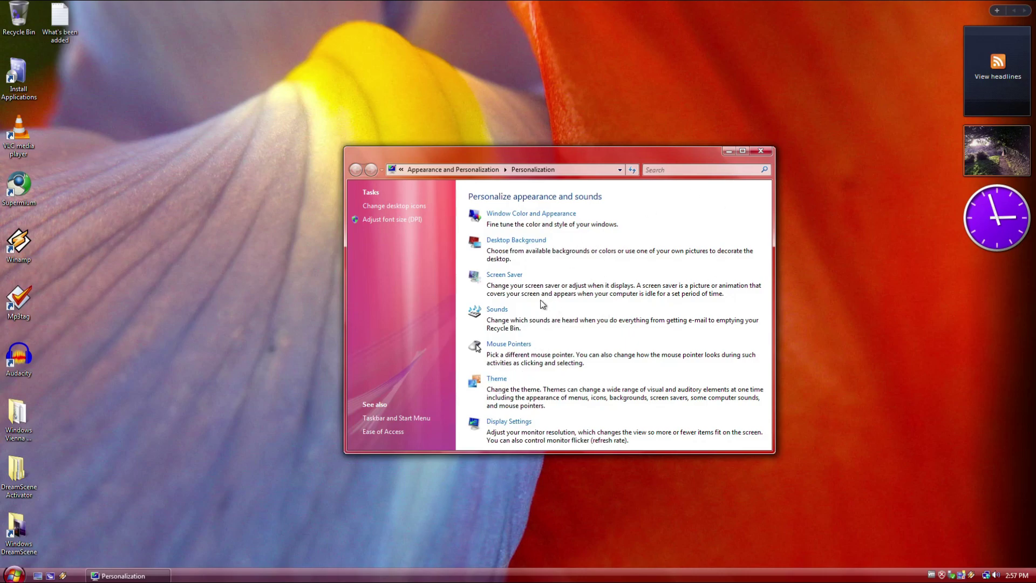
pyautogui.click(505, 274)
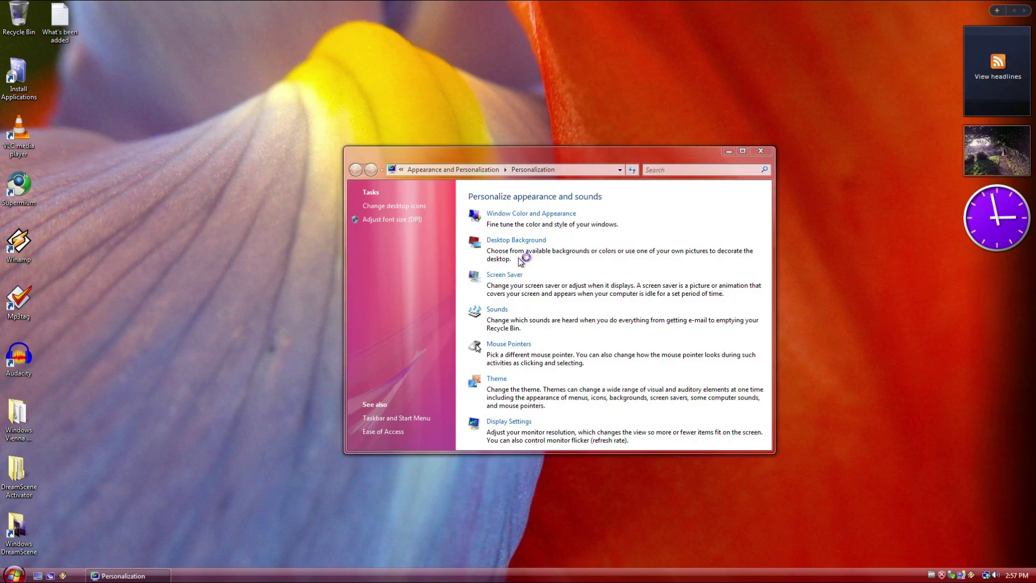
pyautogui.click(266, 29)
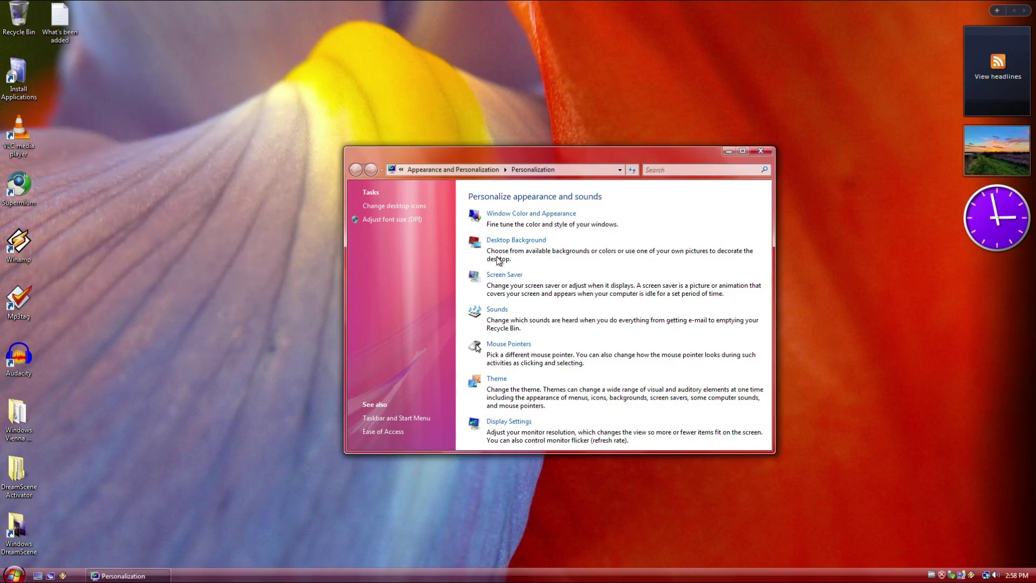
pyautogui.click(498, 240)
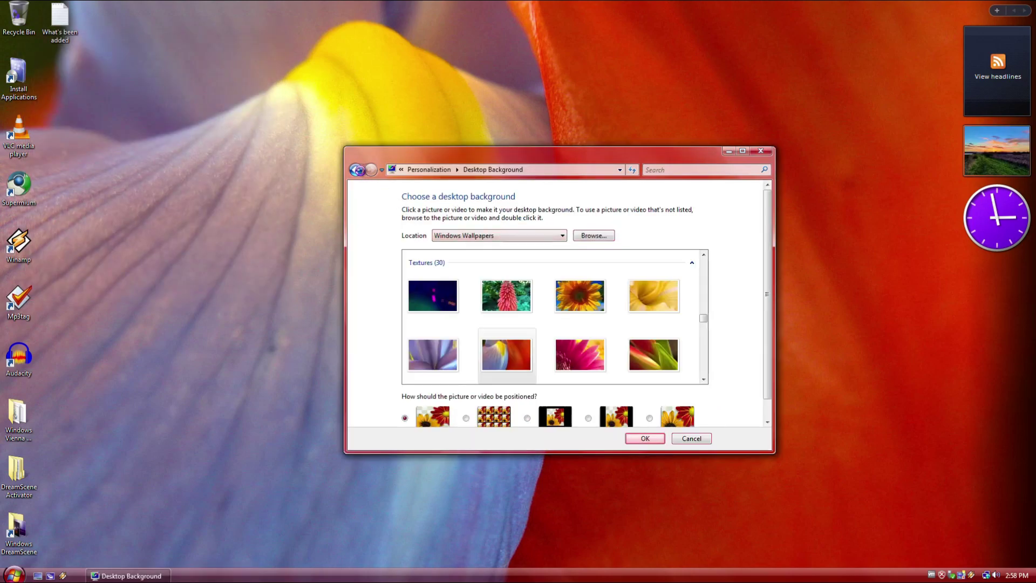
pyautogui.click(356, 170)
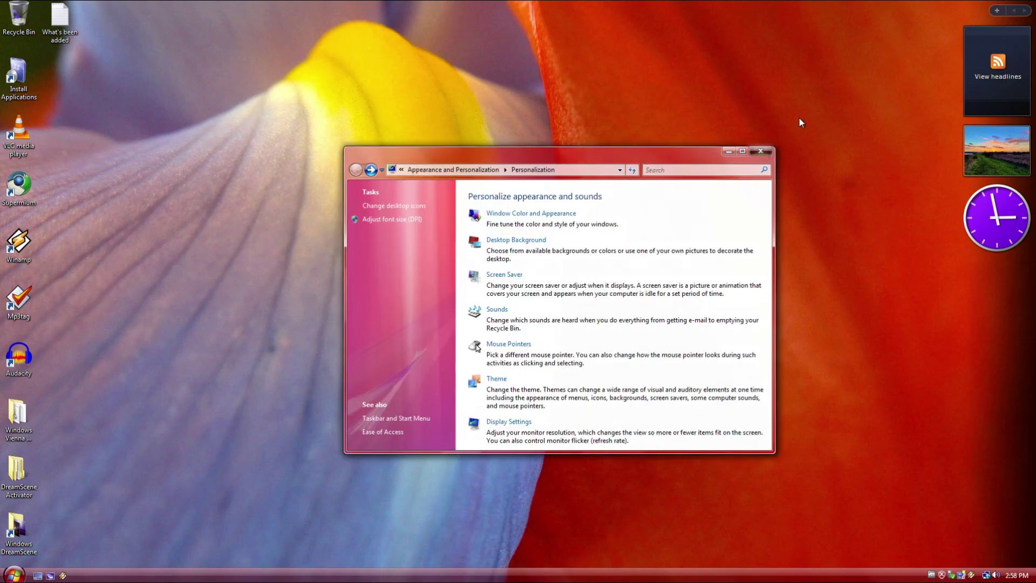
pyautogui.hotkey('alt', 'F4')
# - Add the DriveInfo gadget from the Gadget Gallery to the sidebar
pyautogui.click(998, 11)
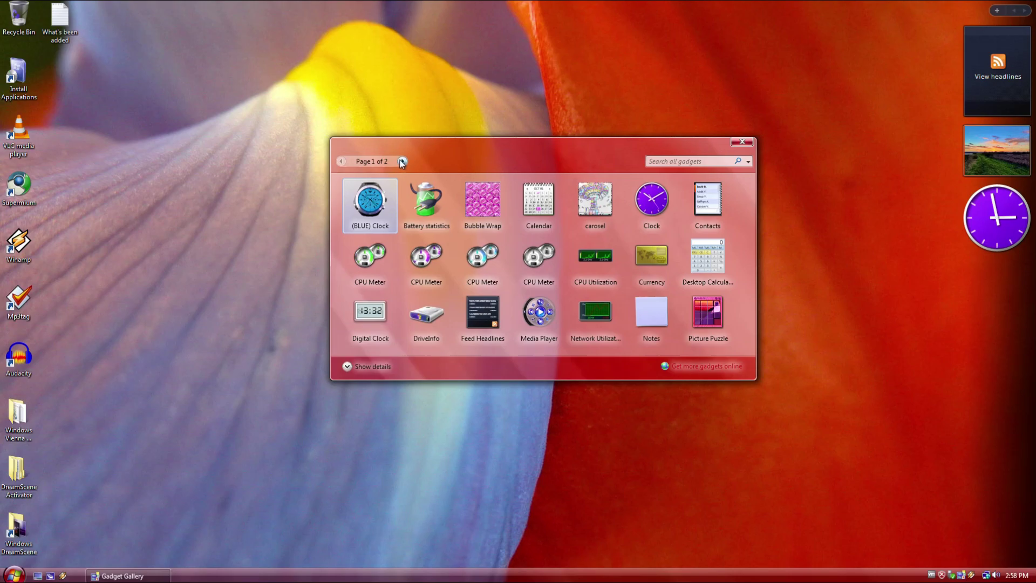
pyautogui.moveTo(427, 313); pyautogui.dragTo(994, 267)
pyautogui.click(950, 532)
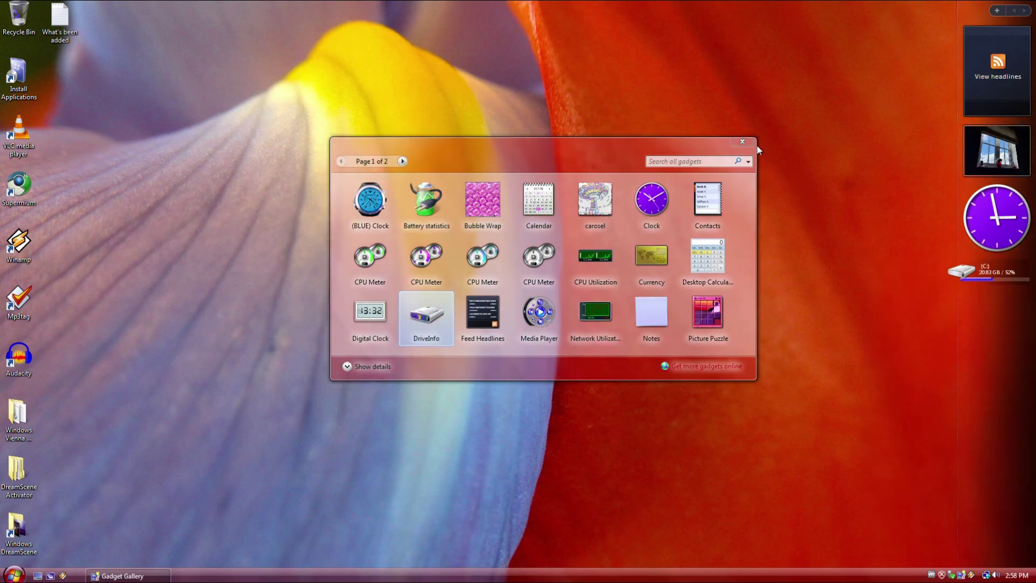
pyautogui.click(744, 142)
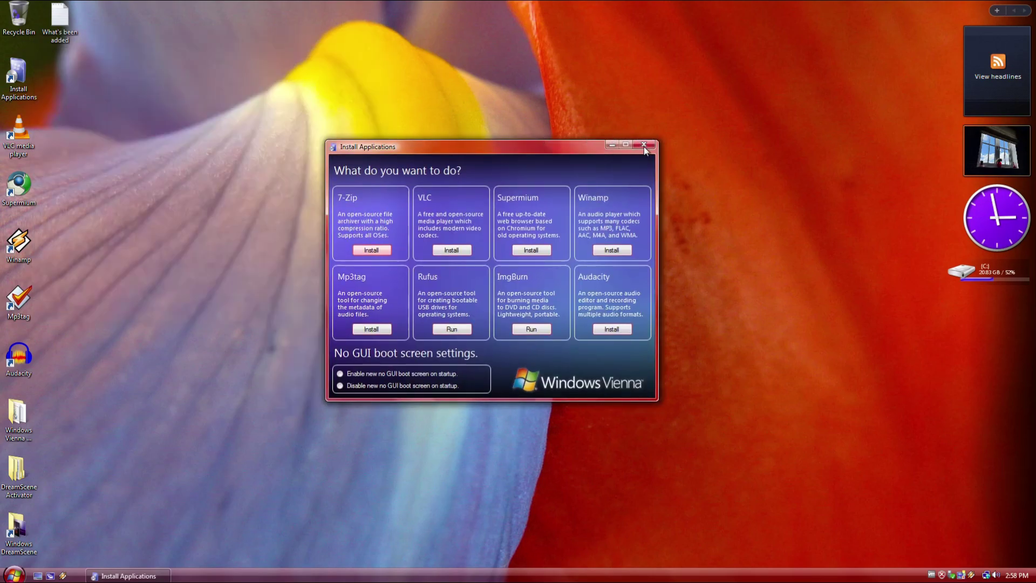
# - Close the Install Applications window and shut the computer down
pyautogui.click(638, 145)
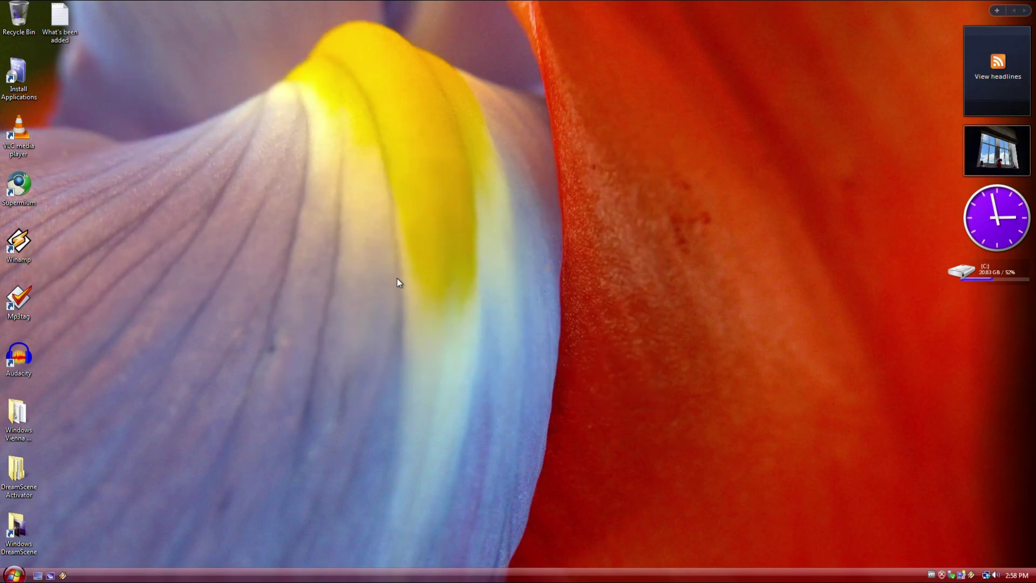
pyautogui.moveTo(201, 196); pyautogui.dragTo(741, 500)
pyautogui.moveTo(370, 313); pyautogui.dragTo(620, 405)
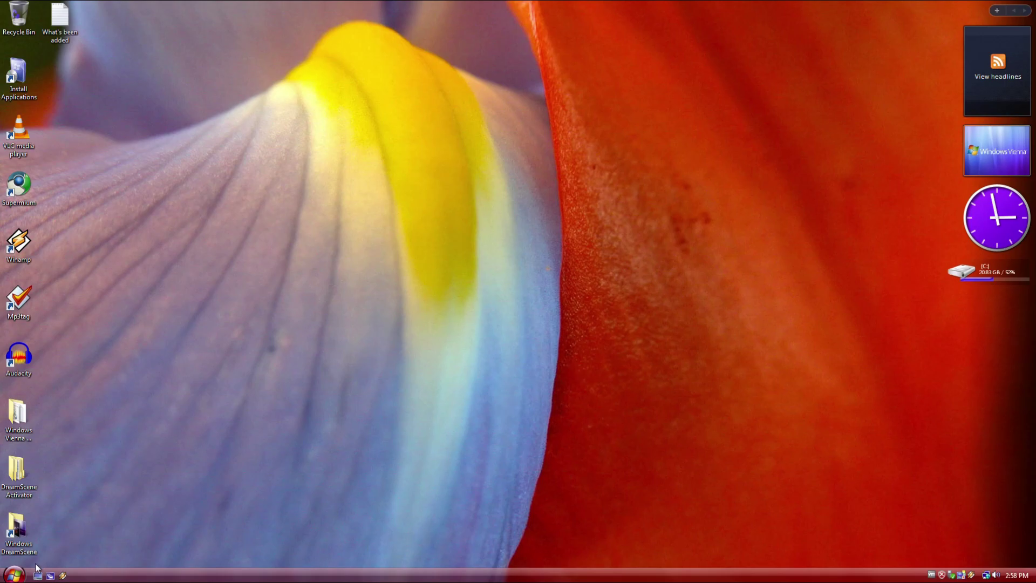
pyautogui.click(15, 574)
pyautogui.click(199, 558)
pyautogui.click(233, 505)
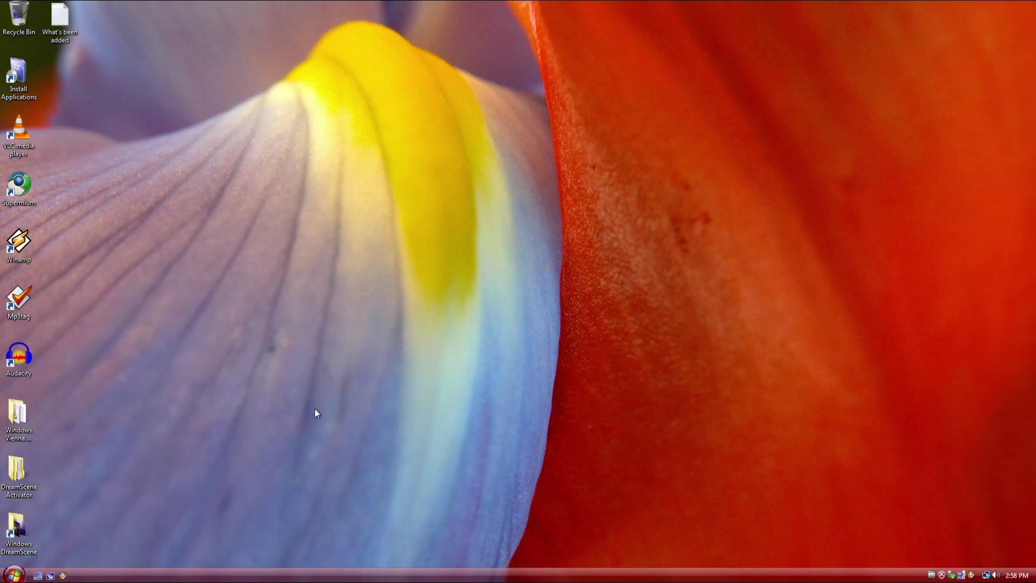